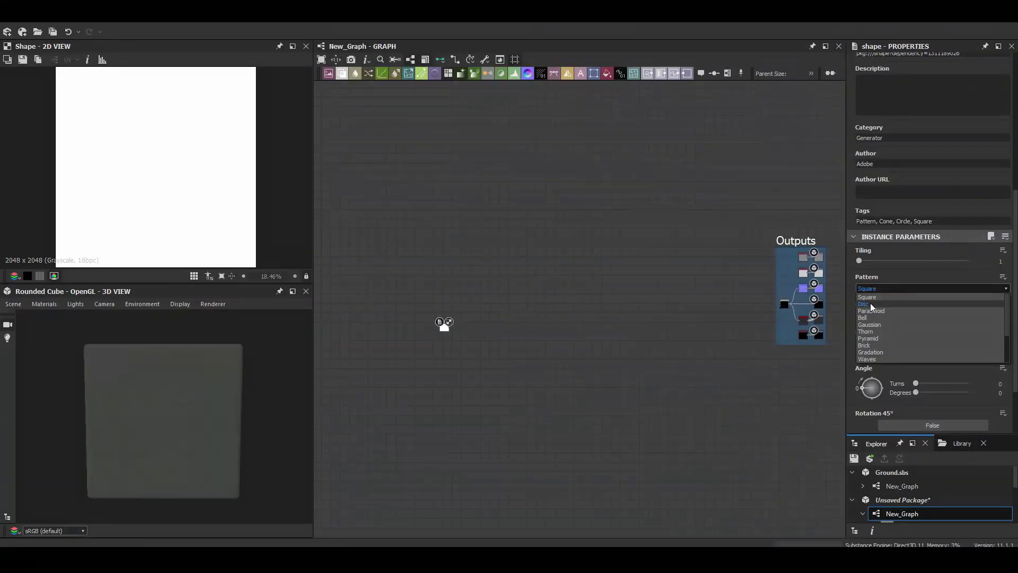
Set the Shape node's Pattern to Disc so it outputs a white ellipse.
{"action": "left_click", "coordinate": [870, 303]}
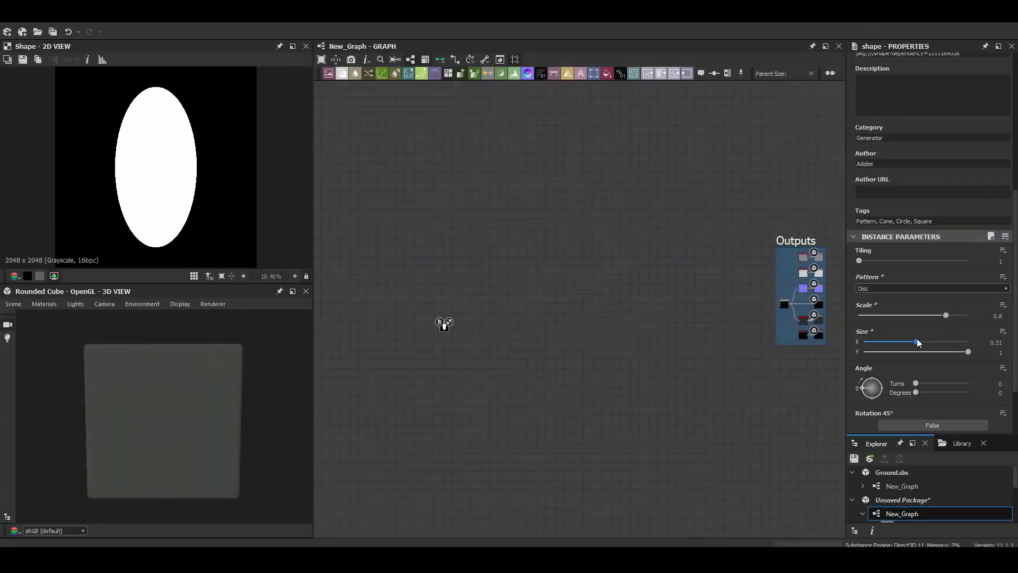
Widen the ellipse, add a Bottom Right Skew Grayscale after Blend, then a Mirror Grayscale.
{"action": "mouse_move", "coordinate": [917, 342]}
{"action": "left_mouse_down"}
{"action": "mouse_move", "coordinate": [904, 342]}
{"action": "mouse_move", "coordinate": [977, 342]}
{"action": "left_mouse_up"}
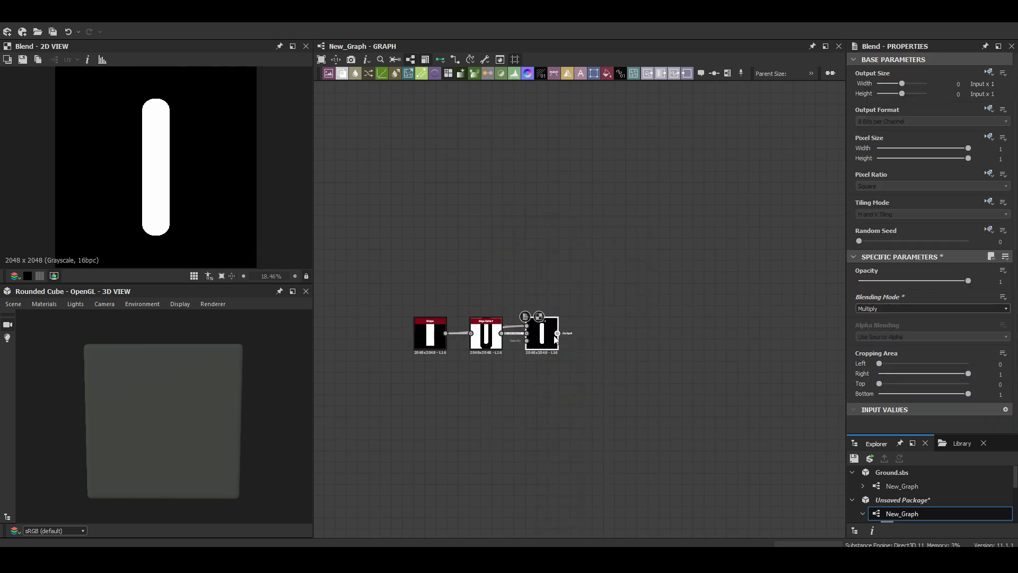
{"action": "key", "text": "space"}
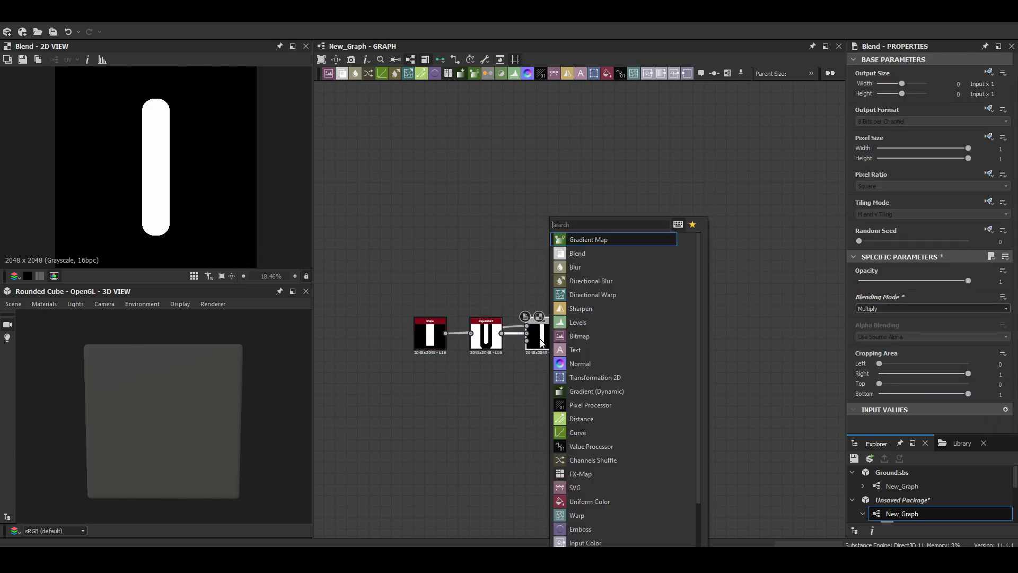
{"action": "left_click", "coordinate": [866, 412]}
{"action": "left_click", "coordinate": [873, 434]}
{"action": "key", "text": "space"}
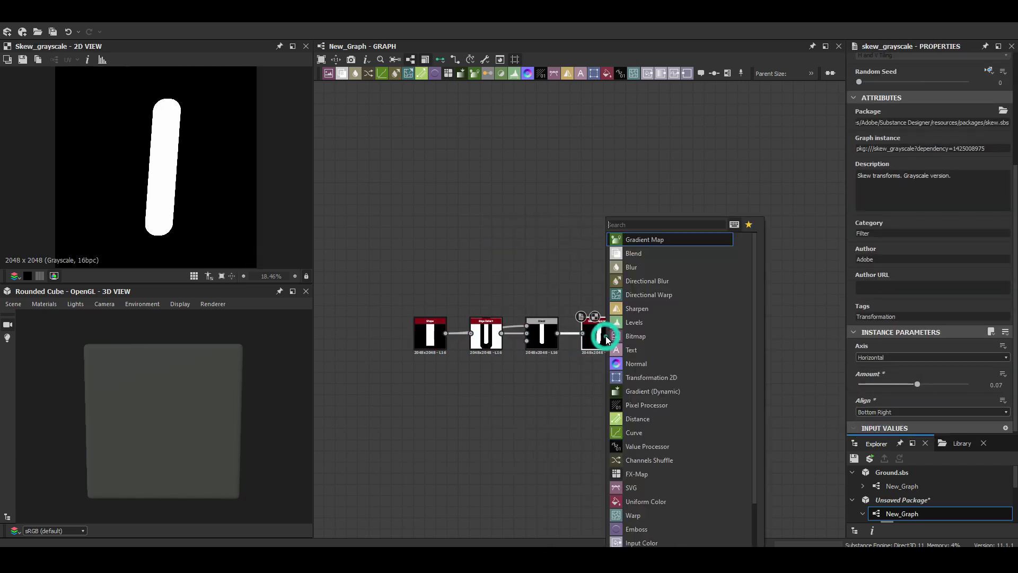
{"action": "type", "text": "mir"}
{"action": "key", "text": "Return"}
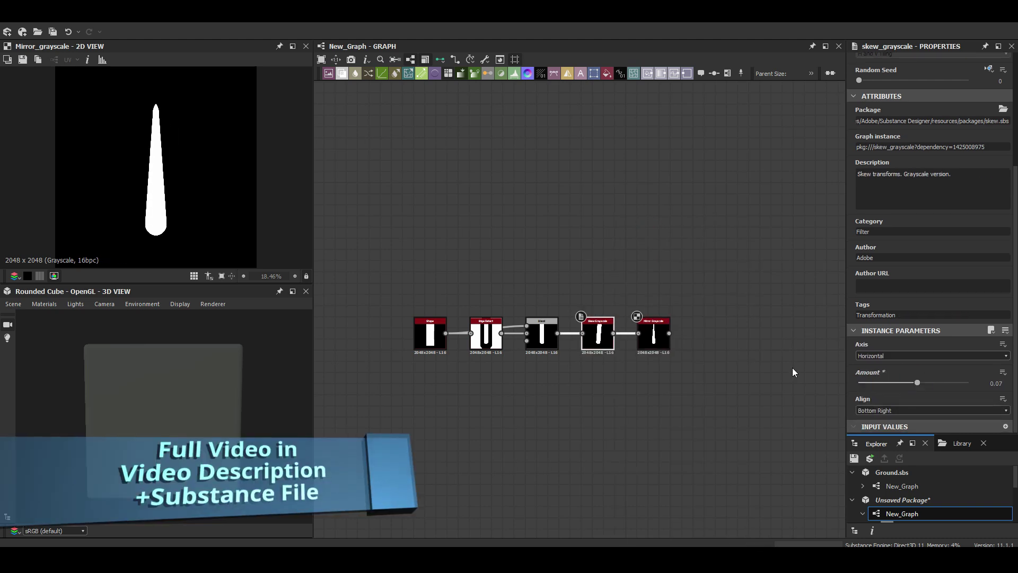
{"action": "scroll", "coordinate": [793, 309], "scroll_direction": "up", "scroll_amount": 5}
Add a Non Uniform Blur Grayscale node followed by a Tile Sampler.
{"action": "key", "text": "space"}
{"action": "type", "text": "non uniform"}
{"action": "key", "text": "Return"}
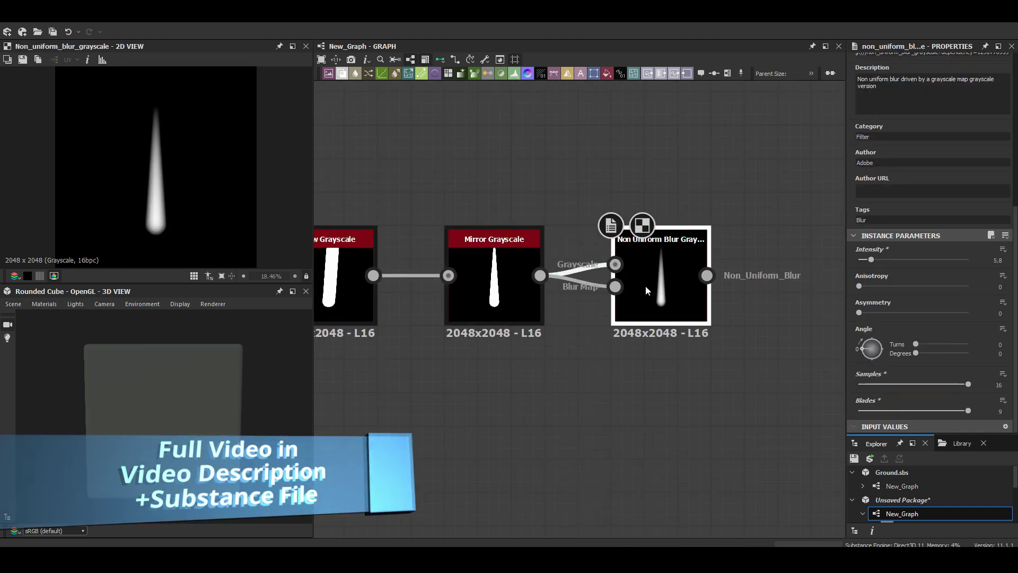
{"action": "key", "text": "space"}
{"action": "type", "text": "tile"}
{"action": "key", "text": "Return"}
Add a new Shape node to the graph.
{"action": "key", "text": "space"}
{"action": "type", "text": "shape"}
{"action": "key", "text": "Return"}
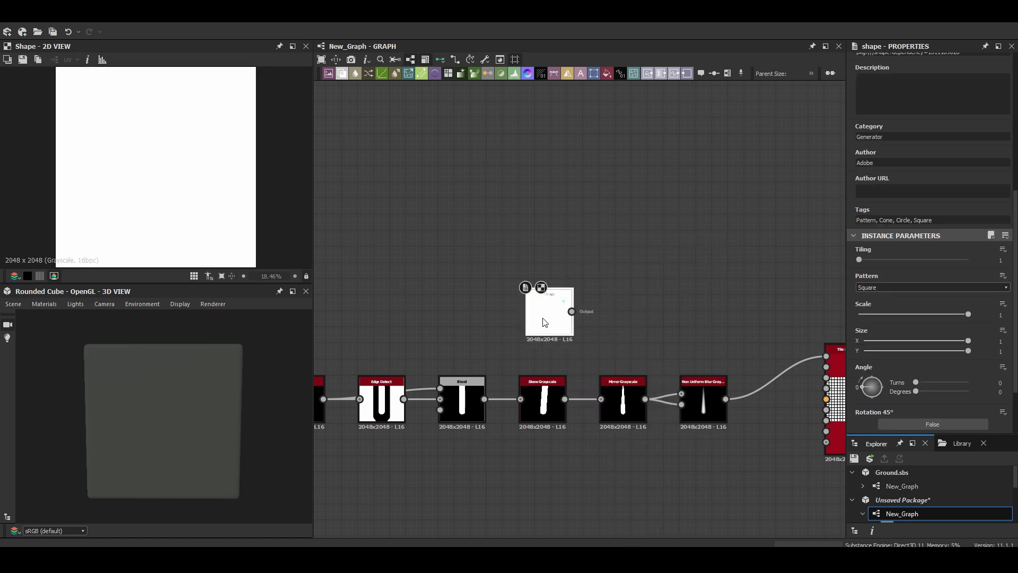
{"action": "key", "text": "space"}
{"action": "scroll", "coordinate": [577, 313], "scroll_direction": "up", "scroll_amount": 2}
Tile narrowed crescents, scaled by a Gradient Linear, into a tall vertical column.
{"action": "type", "text": "t"}
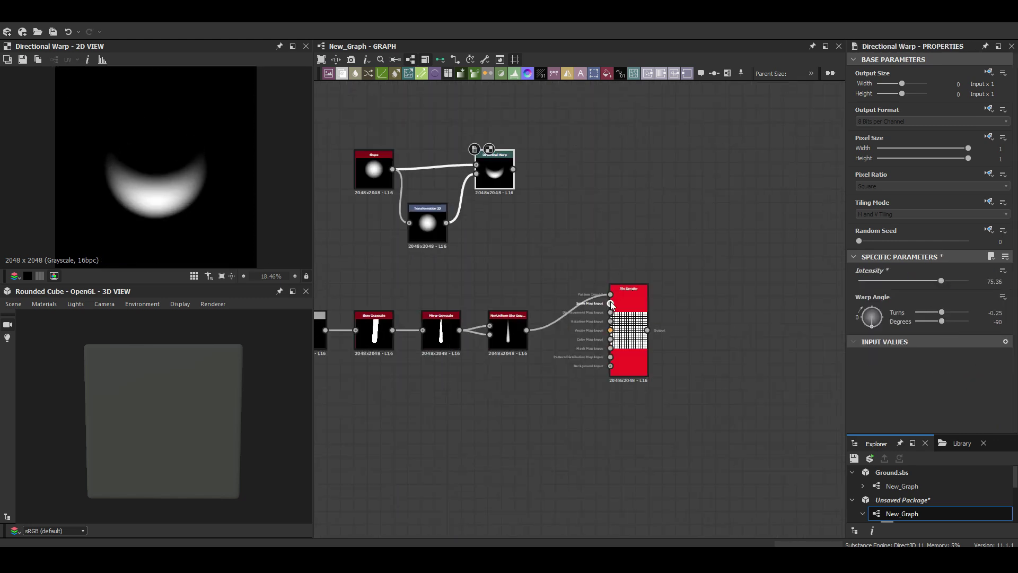
{"action": "scroll", "coordinate": [929, 318], "scroll_direction": "down", "scroll_amount": 5}
{"action": "scroll", "coordinate": [929, 329], "scroll_direction": "down", "scroll_amount": 3}
{"action": "scroll", "coordinate": [995, 245], "scroll_direction": "down", "scroll_amount": 3}
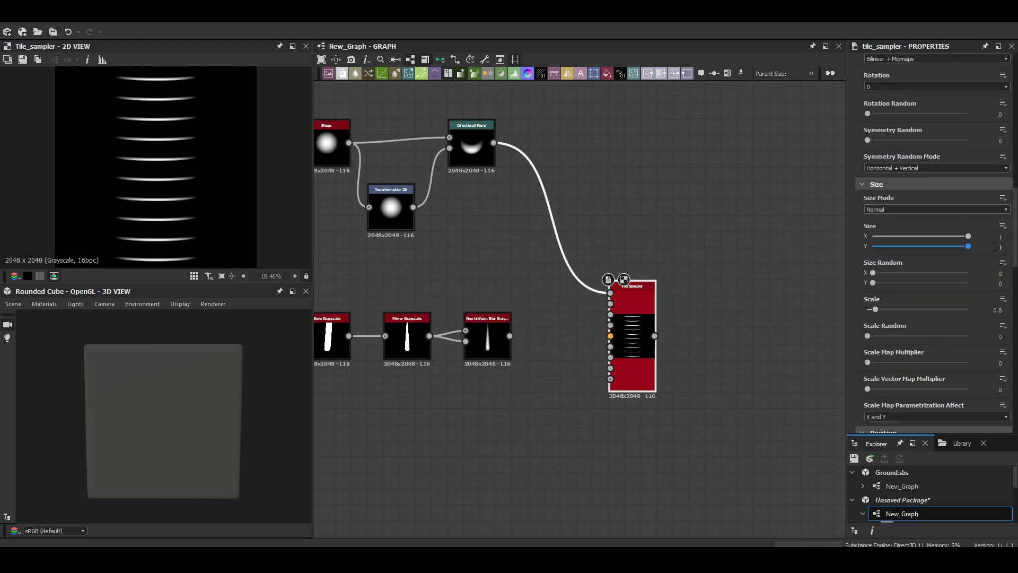
{"action": "left_click_drag", "start_coordinate": [610, 304], "coordinate": [496, 224]}
{"action": "left_click", "coordinate": [534, 336]}
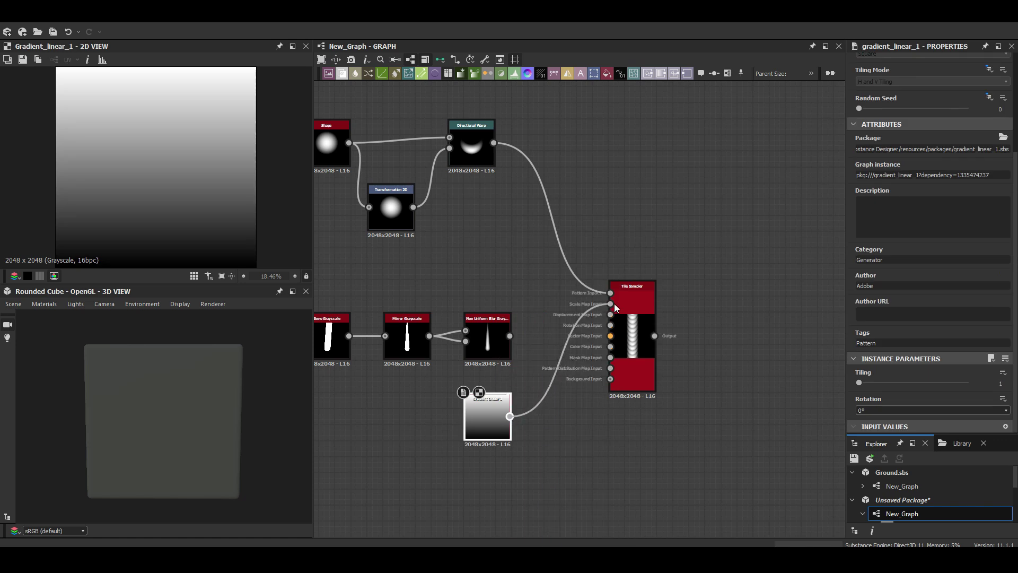
{"action": "left_click_drag", "start_coordinate": [867, 357], "coordinate": [921, 358]}
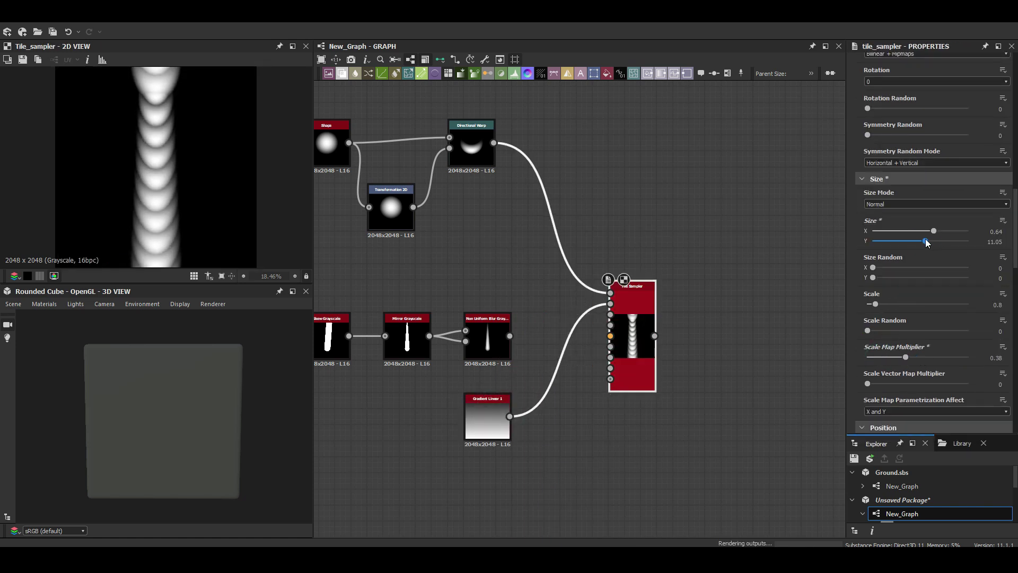
{"action": "left_click_drag", "start_coordinate": [654, 336], "coordinate": [702, 303]}
Add a Blend after the Tile Sampler and narrow the column tiles to width 0.35.
{"action": "left_click", "coordinate": [732, 236]}
{"action": "left_click", "coordinate": [632, 297]}
{"action": "left_click_drag", "start_coordinate": [933, 395], "coordinate": [904, 395]}
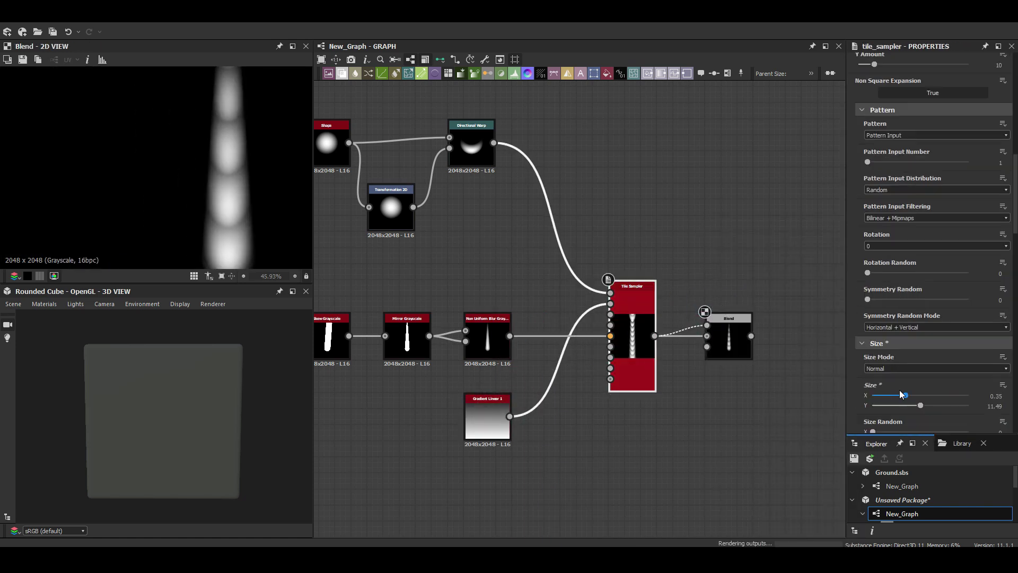
{"action": "scroll", "coordinate": [890, 313], "scroll_direction": "down", "scroll_amount": 2}
{"action": "scroll", "coordinate": [206, 169], "scroll_direction": "up", "scroll_amount": 5}
Set the Blend's blending mode, then chain Auto Levels and a second Tile Sampler.
{"action": "left_click", "coordinate": [728, 339]}
{"action": "left_click", "coordinate": [875, 308]}
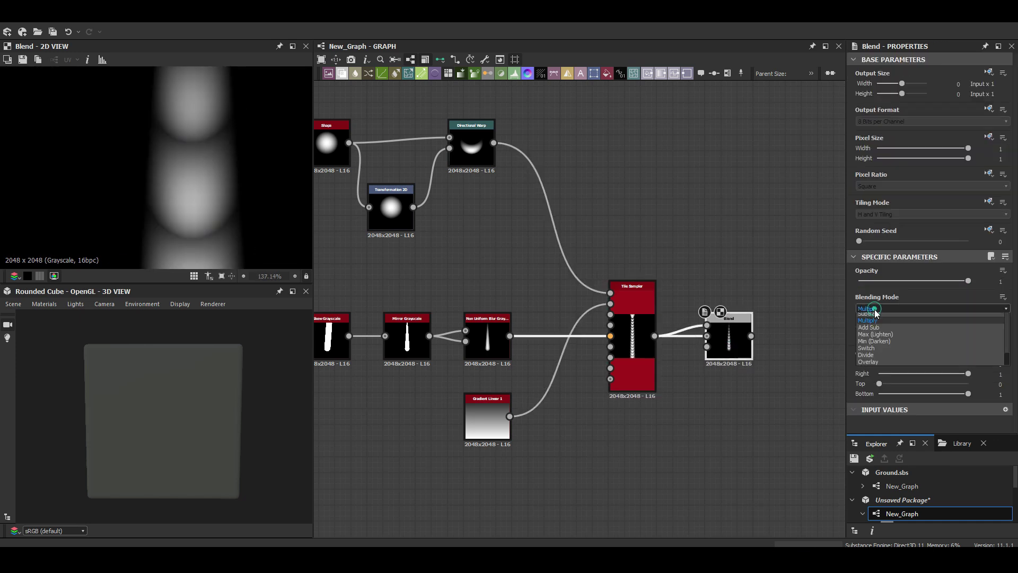
{"action": "key", "text": "space"}
{"action": "left_click", "coordinate": [572, 287]}
{"action": "left_click", "coordinate": [657, 222]}
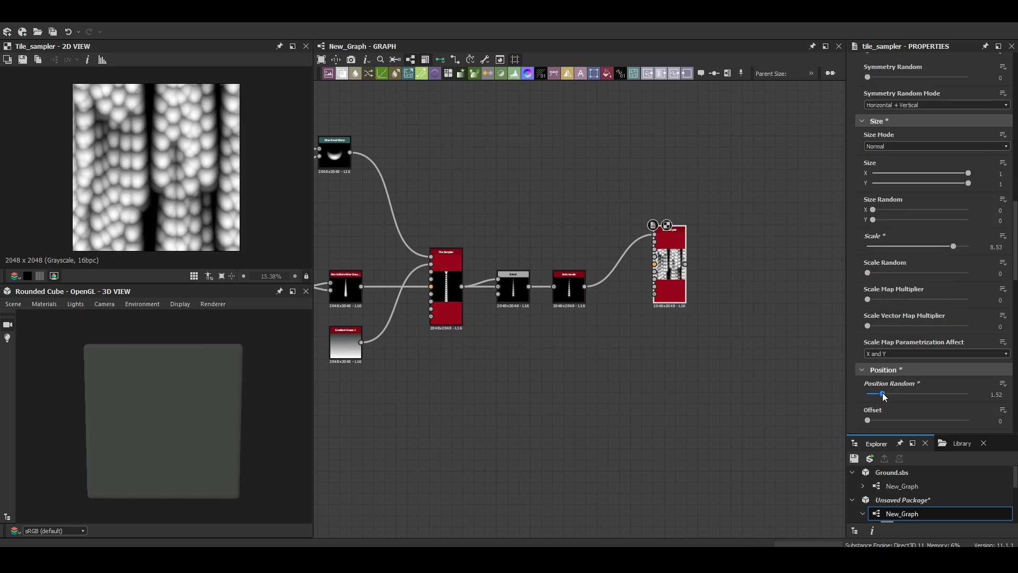
Tune the Tile Sampler's Scale and Size for a dense scatter of strokes.
{"action": "scroll", "coordinate": [908, 307], "scroll_direction": "down", "scroll_amount": 5}
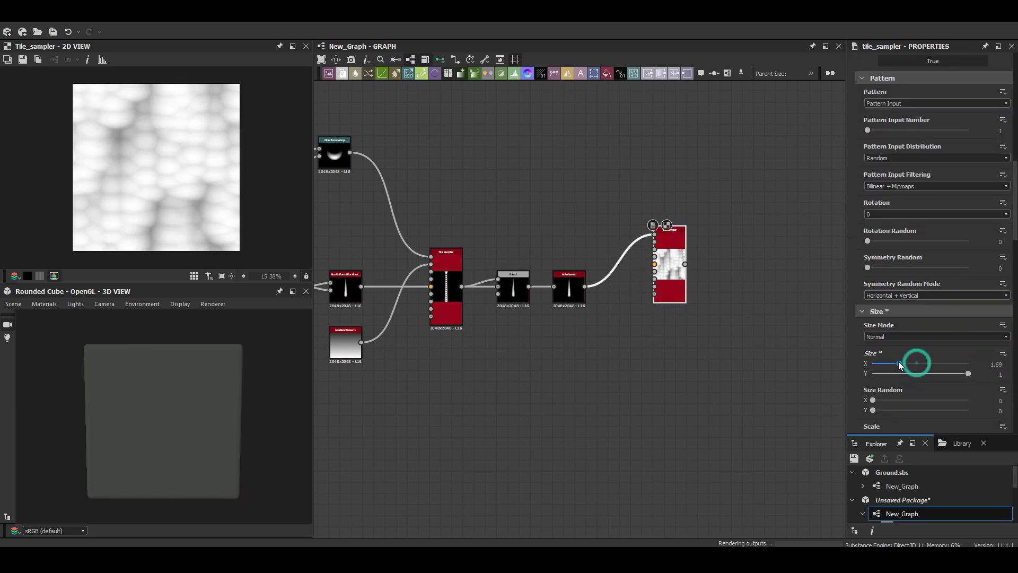
{"action": "left_click_drag", "start_coordinate": [898, 363], "coordinate": [890, 362]}
{"action": "scroll", "coordinate": [866, 263], "scroll_direction": "down", "scroll_amount": 5}
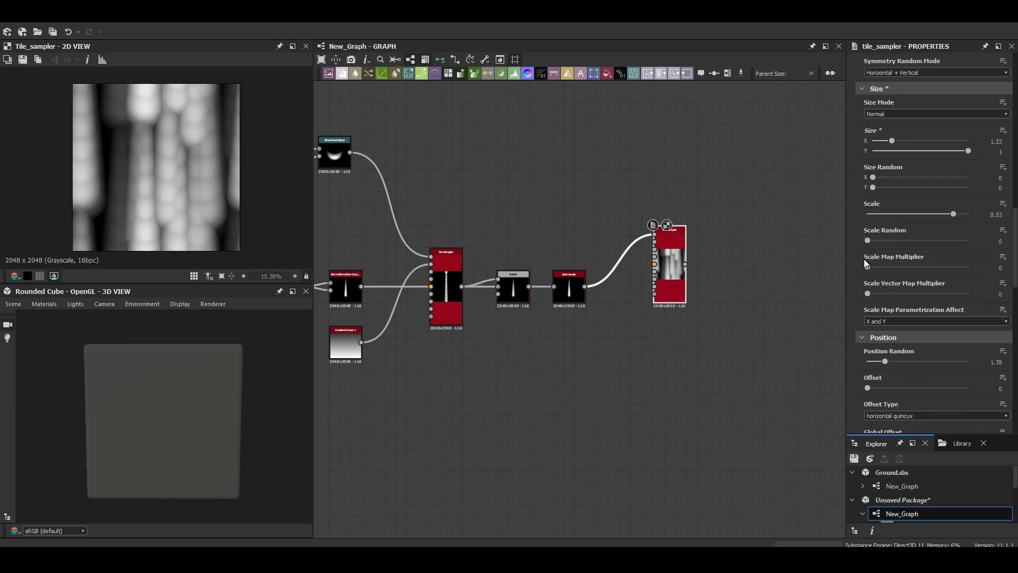
{"action": "scroll", "coordinate": [866, 264], "scroll_direction": "down", "scroll_amount": 3}
{"action": "left_click_drag", "start_coordinate": [867, 197], "coordinate": [957, 197]}
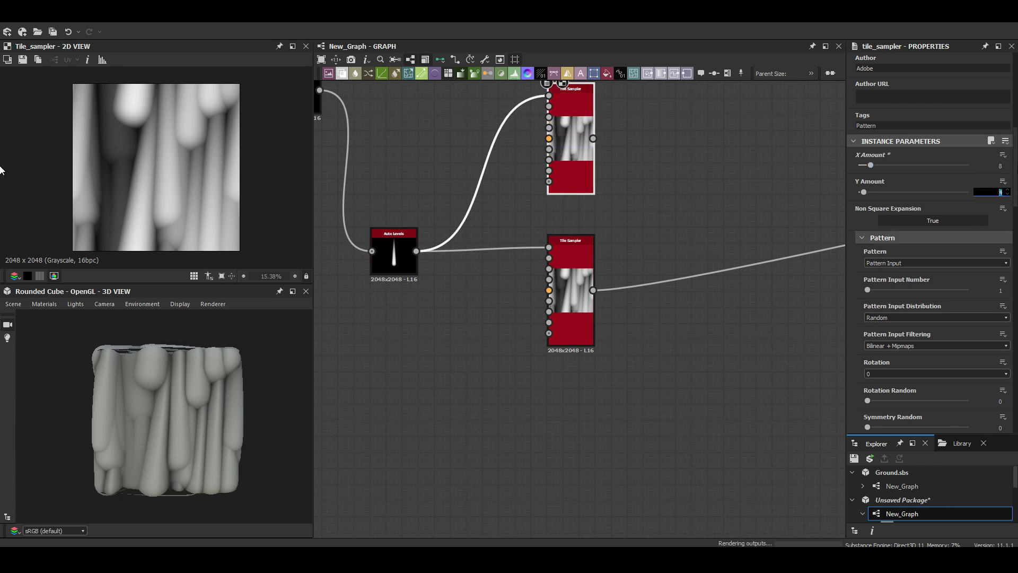
Raise Position Random and merge the two tile patterns with Max (Lighten) blending.
{"action": "scroll", "coordinate": [912, 318], "scroll_direction": "down", "scroll_amount": 4}
{"action": "scroll", "coordinate": [912, 319], "scroll_direction": "down", "scroll_amount": 1}
{"action": "left_click_drag", "start_coordinate": [867, 368], "coordinate": [911, 368]}
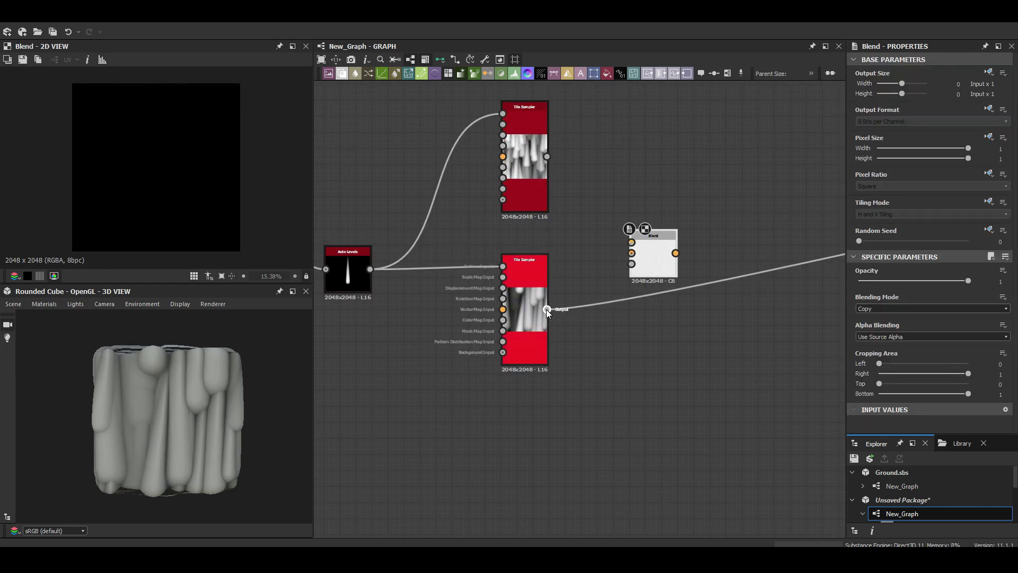
{"action": "left_click", "coordinate": [875, 309]}
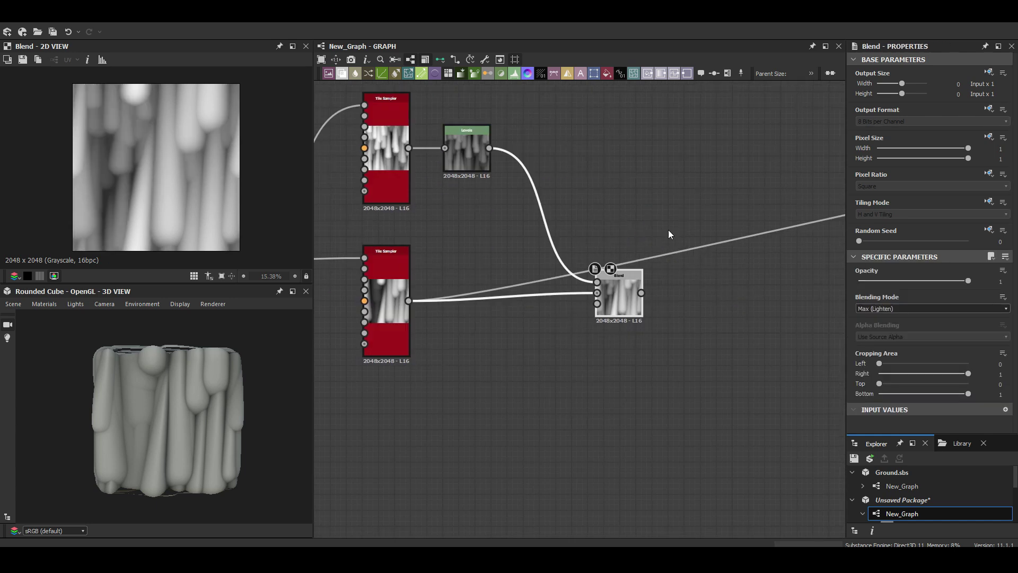
Add a Directional Warp after the Blend, driven by a Gaussian Noise.
{"action": "key", "text": "space"}
{"action": "type", "text": "direc"}
{"action": "left_click", "coordinate": [668, 260]}
{"action": "key", "text": "space"}
{"action": "type", "text": "gauss"}
{"action": "mouse_move", "coordinate": [570, 382]}
{"action": "left_mouse_down"}
{"action": "mouse_move", "coordinate": [624, 331]}
{"action": "mouse_move", "coordinate": [623, 306]}
{"action": "left_mouse_up"}
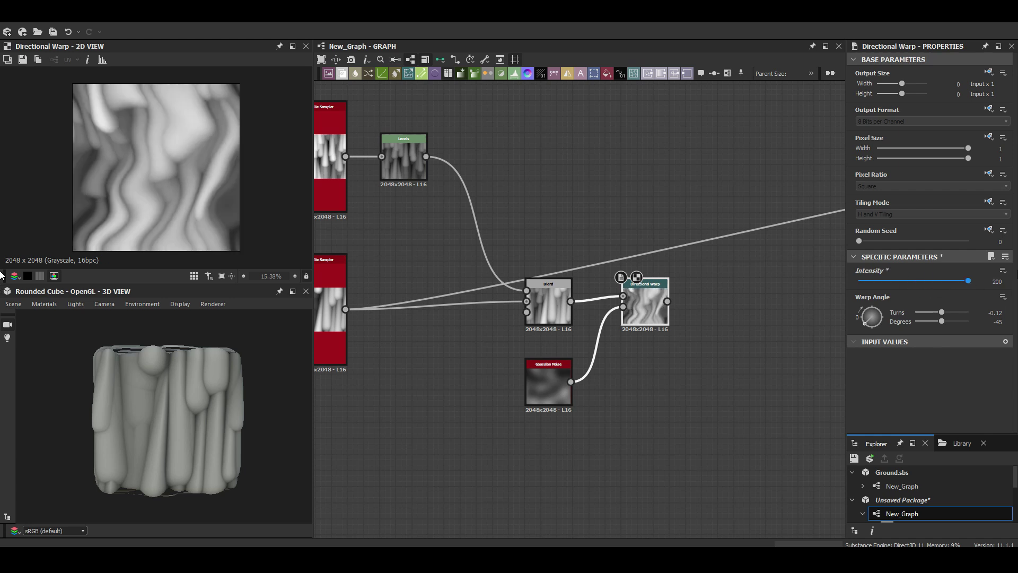
Drive a second warp with another Gaussian Noise and adjust that noise's scale.
{"action": "left_click_drag", "start_coordinate": [681, 384], "coordinate": [717, 300]}
{"action": "left_click", "coordinate": [739, 297]}
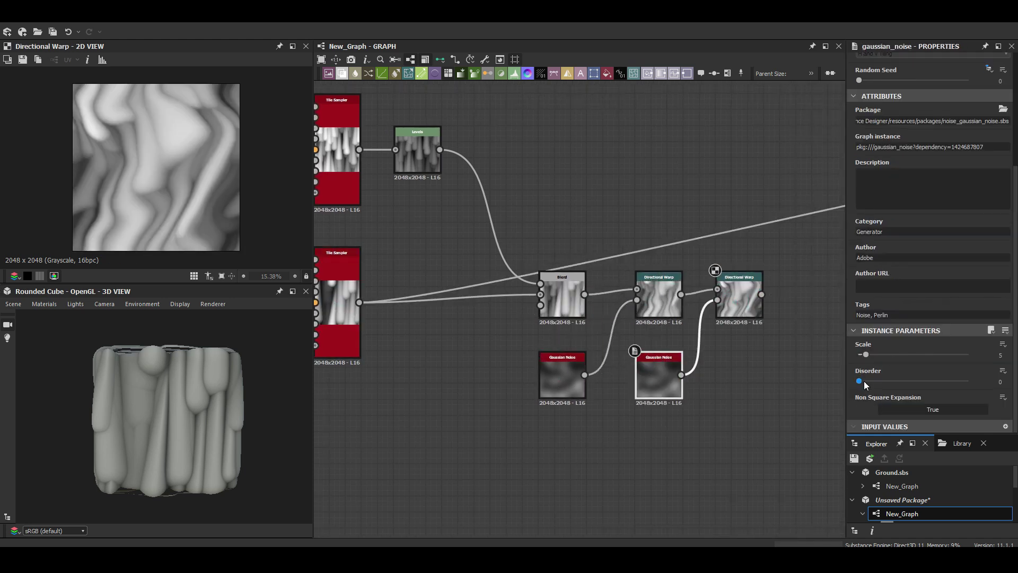
{"action": "left_click_drag", "start_coordinate": [892, 325], "coordinate": [874, 322]}
{"action": "left_click_drag", "start_coordinate": [874, 280], "coordinate": [887, 284]}
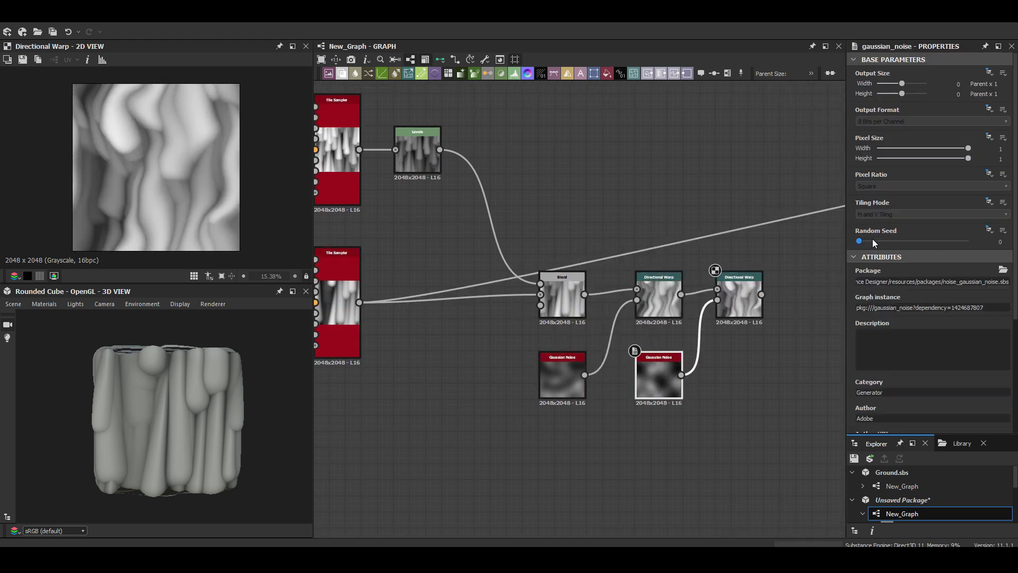
Brighten the midtones of the Levels result feeding the blend.
{"action": "left_click", "coordinate": [518, 298]}
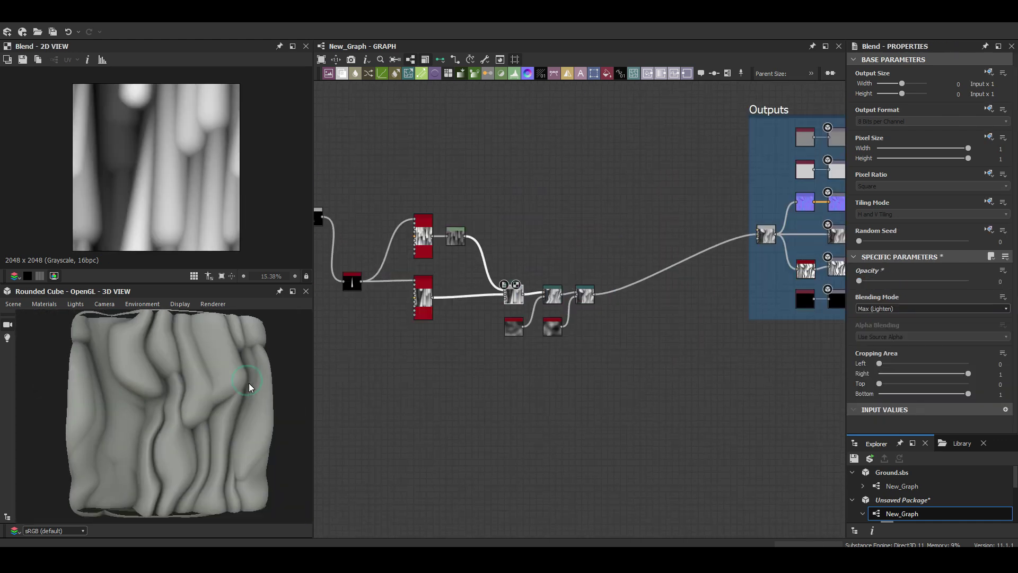
{"action": "left_click_drag", "start_coordinate": [945, 300], "coordinate": [921, 300]}
{"action": "scroll", "coordinate": [211, 363], "scroll_direction": "up", "scroll_amount": 3}
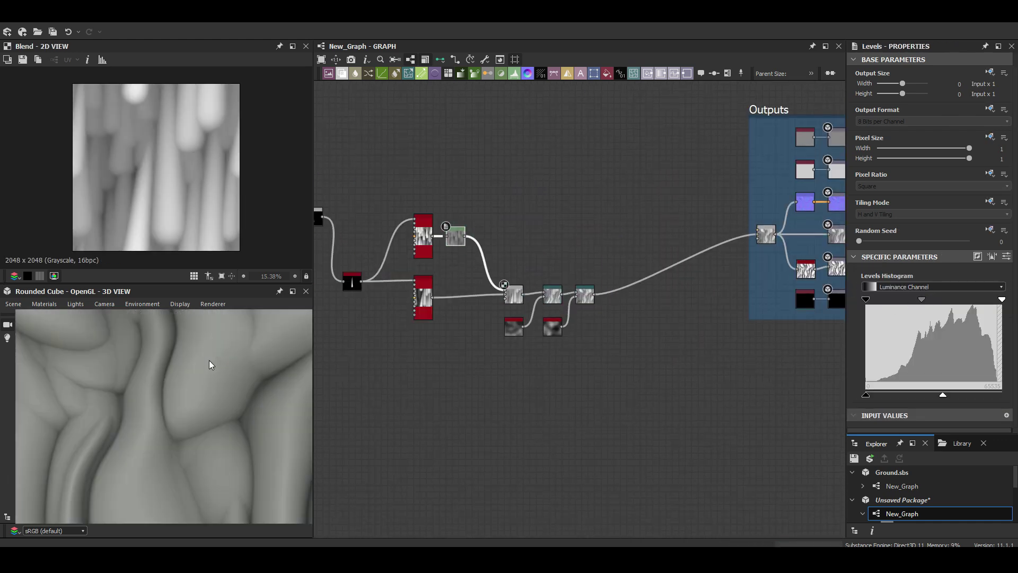
{"action": "scroll", "coordinate": [609, 200], "scroll_direction": "down", "scroll_amount": 5}
{"action": "middle_click_drag", "start_coordinate": [418, 280], "coordinate": [530, 321]}
Switch the 3D preview mesh to a rounded cylinder.
{"action": "left_click", "coordinate": [13, 303]}
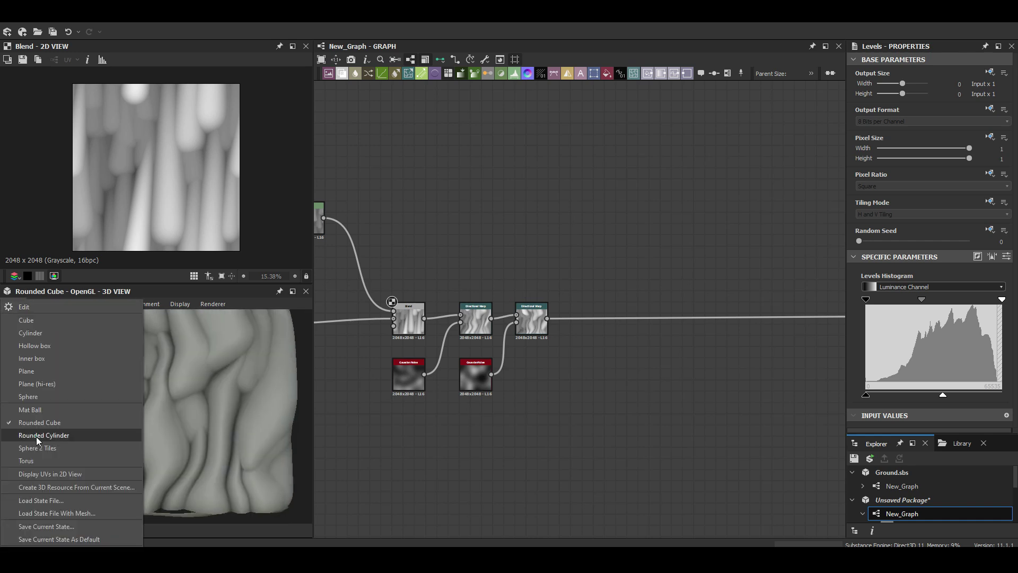
{"action": "left_click", "coordinate": [36, 437]}
{"action": "left_click", "coordinate": [556, 315]}
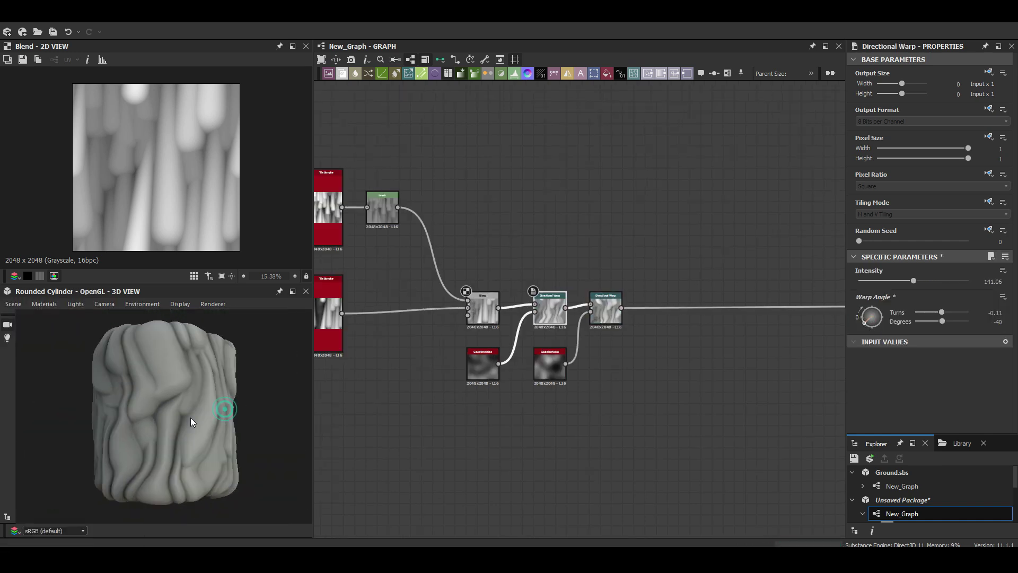
{"action": "left_click", "coordinate": [569, 218]}
Insert a Directional Warp after the Blend, driven by a blurred copy of the top stroke pattern.
{"action": "key", "text": "space"}
{"action": "type", "text": "til"}
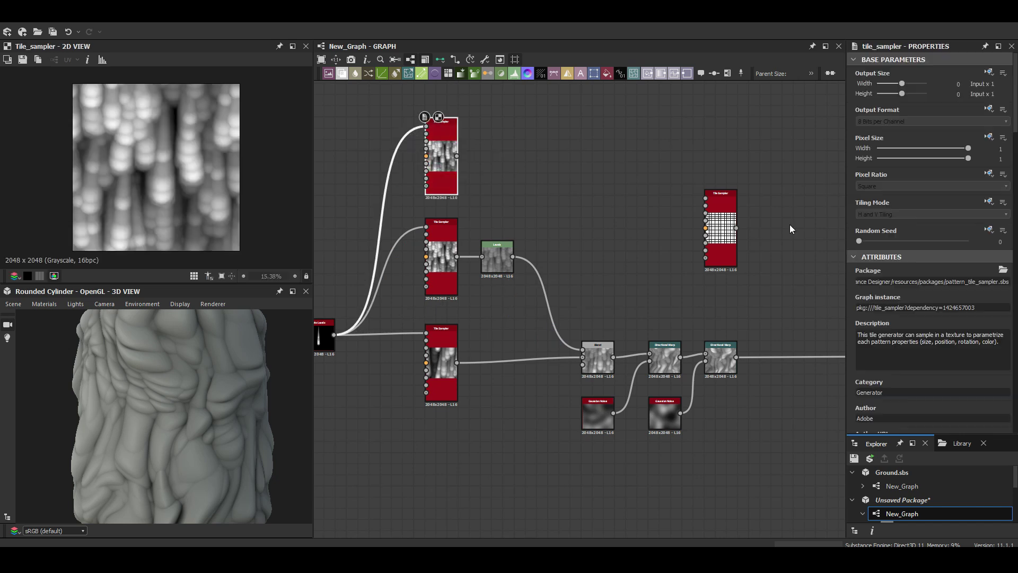
{"action": "left_click_drag", "start_coordinate": [661, 361], "coordinate": [721, 362]}
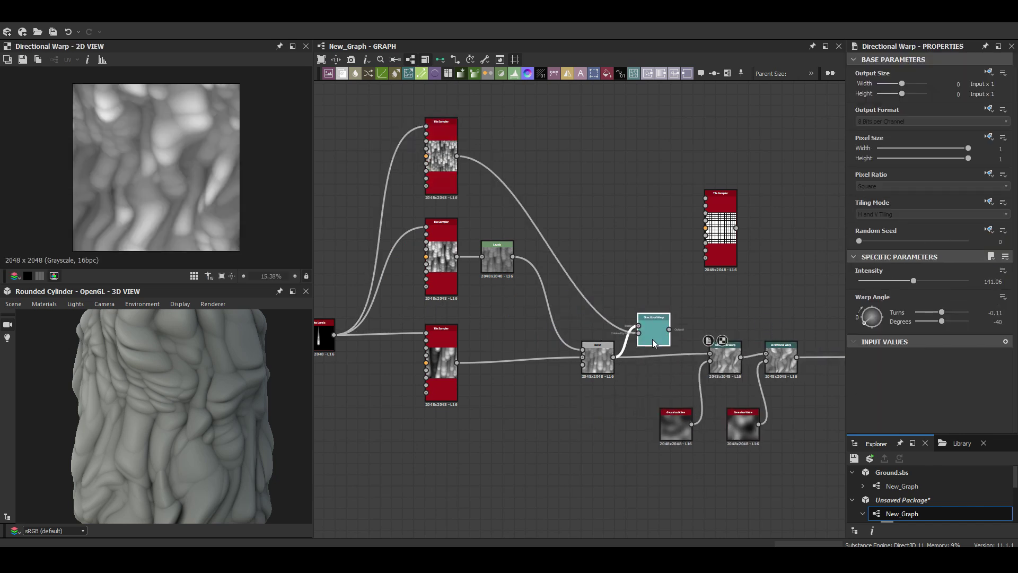
{"action": "scroll", "coordinate": [156, 167], "scroll_direction": "up", "scroll_amount": 5}
{"action": "scroll", "coordinate": [193, 377], "scroll_direction": "up", "scroll_amount": 3}
{"action": "left_click", "coordinate": [446, 161]}
{"action": "key", "text": "space"}
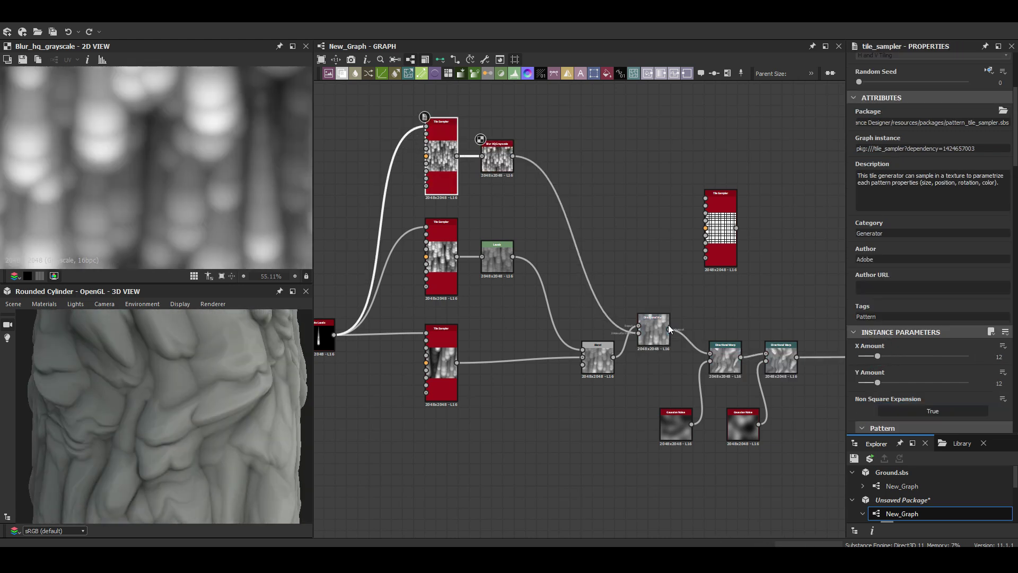
{"action": "left_click", "coordinate": [669, 329]}
Adjust the new Directional Warp, then open the single-stroke Tile Sampler for editing.
{"action": "left_click_drag", "start_coordinate": [182, 381], "coordinate": [191, 421]}
{"action": "scroll", "coordinate": [528, 295], "scroll_direction": "down", "scroll_amount": 3}
{"action": "left_click_drag", "start_coordinate": [687, 158], "coordinate": [484, 392]}
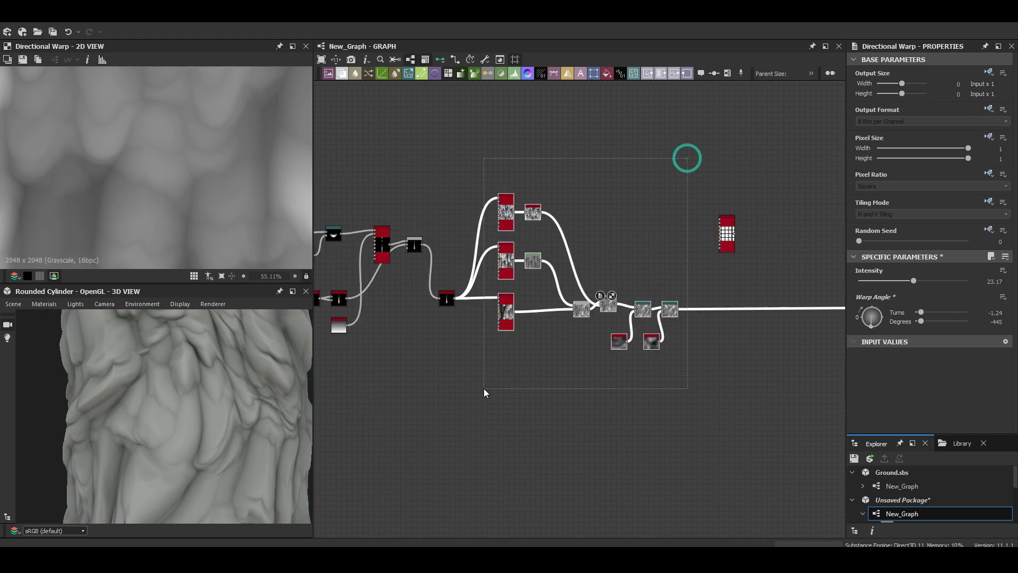
{"action": "double_click", "coordinate": [388, 204]}
{"action": "scroll", "coordinate": [909, 287], "scroll_direction": "down", "scroll_amount": 5}
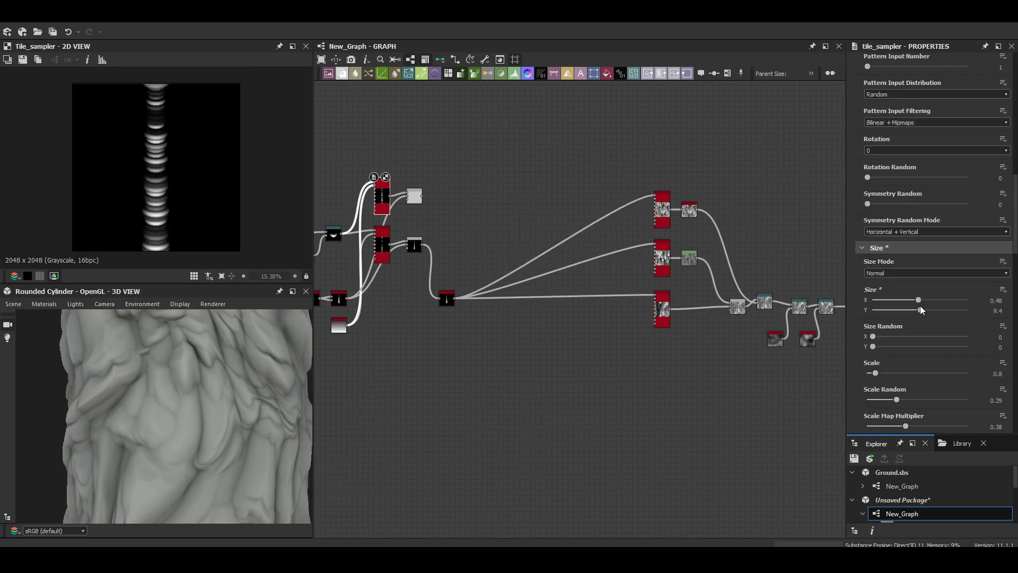
{"action": "scroll", "coordinate": [432, 246], "scroll_direction": "up", "scroll_amount": 3}
{"action": "scroll", "coordinate": [185, 403], "scroll_direction": "down", "scroll_amount": 3}
{"action": "scroll", "coordinate": [186, 403], "scroll_direction": "up", "scroll_amount": 3}
Insert Levels after the upper pattern and set the stroke Blend opacity to about 0.31.
{"action": "double_click", "coordinate": [446, 255]}
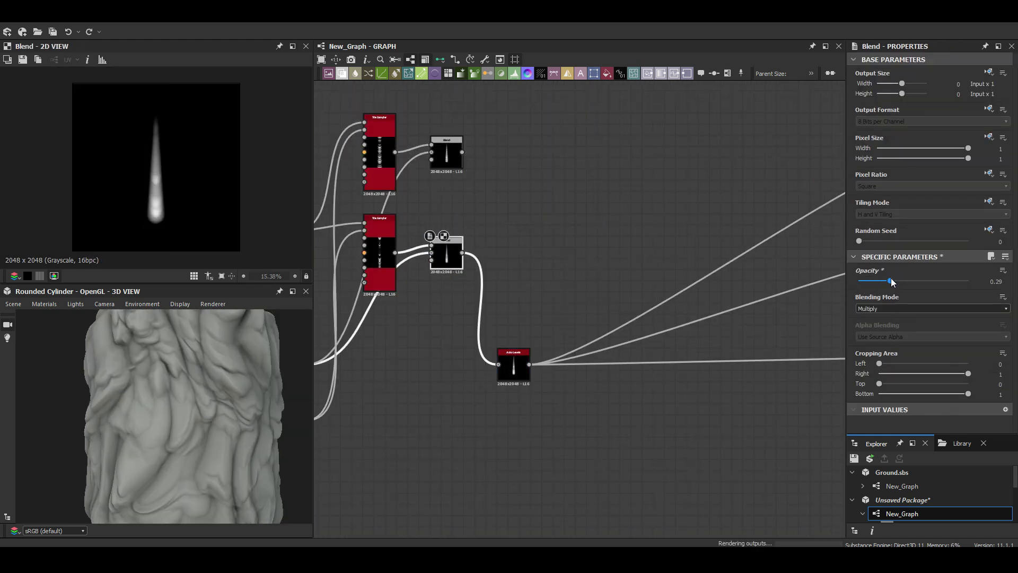
{"action": "left_click", "coordinate": [860, 283]}
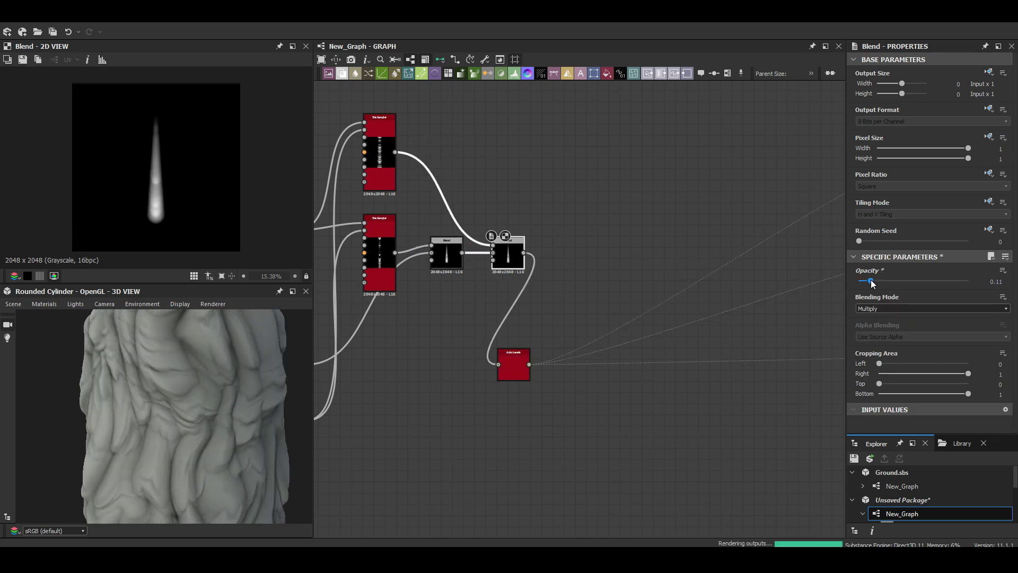
{"action": "scroll", "coordinate": [273, 379], "scroll_direction": "up", "scroll_amount": 3}
{"action": "key", "text": "ctrl+l"}
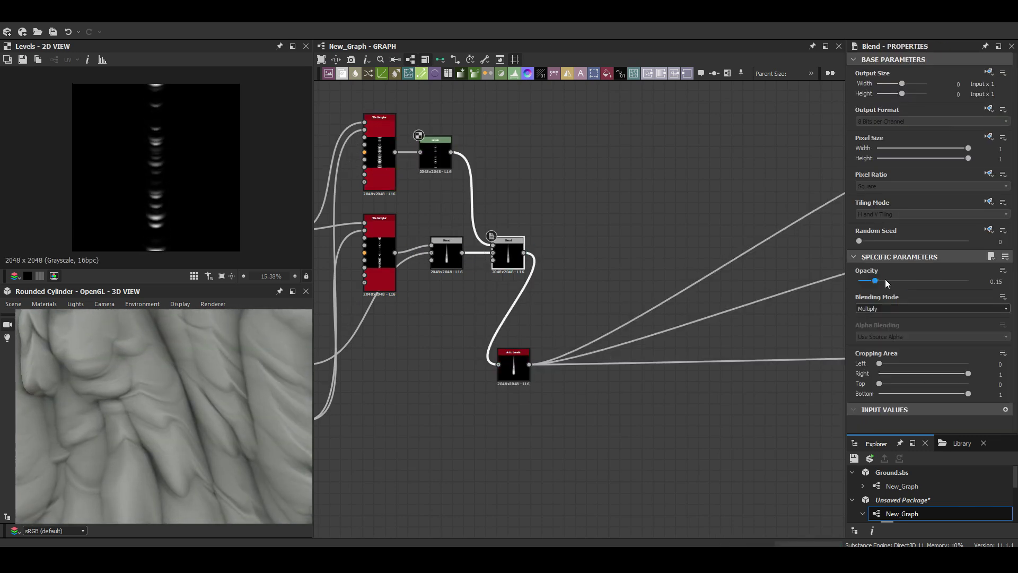
{"action": "left_click_drag", "start_coordinate": [885, 279], "coordinate": [892, 281]}
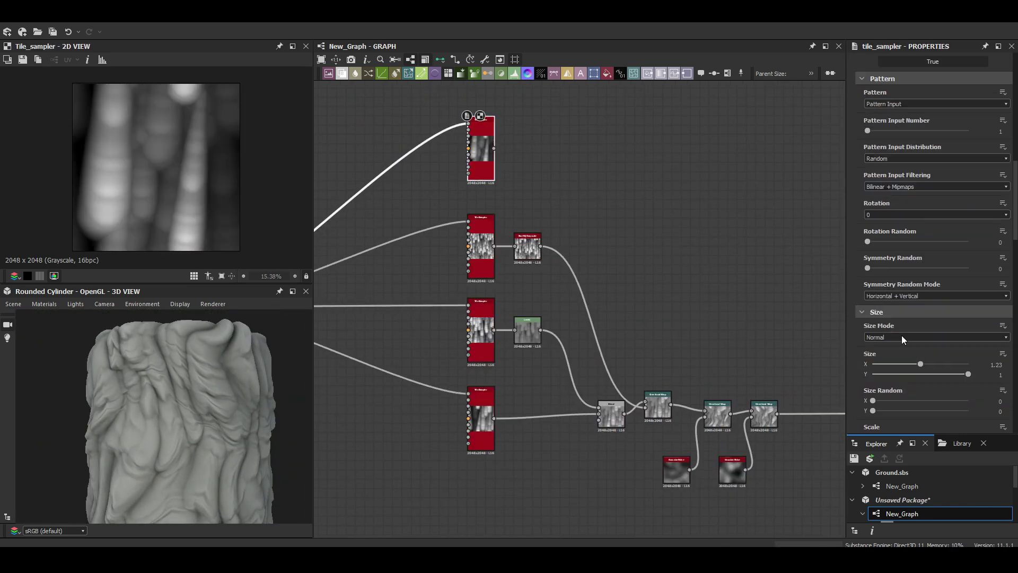
Shrink the scattered strokes to 0.6 horizontally and smaller vertically.
{"action": "scroll", "coordinate": [901, 335], "scroll_direction": "down", "scroll_amount": 1}
{"action": "left_click", "coordinate": [896, 332]}
{"action": "left_click", "coordinate": [928, 343]}
{"action": "left_click_drag", "start_coordinate": [631, 414], "coordinate": [634, 429]}
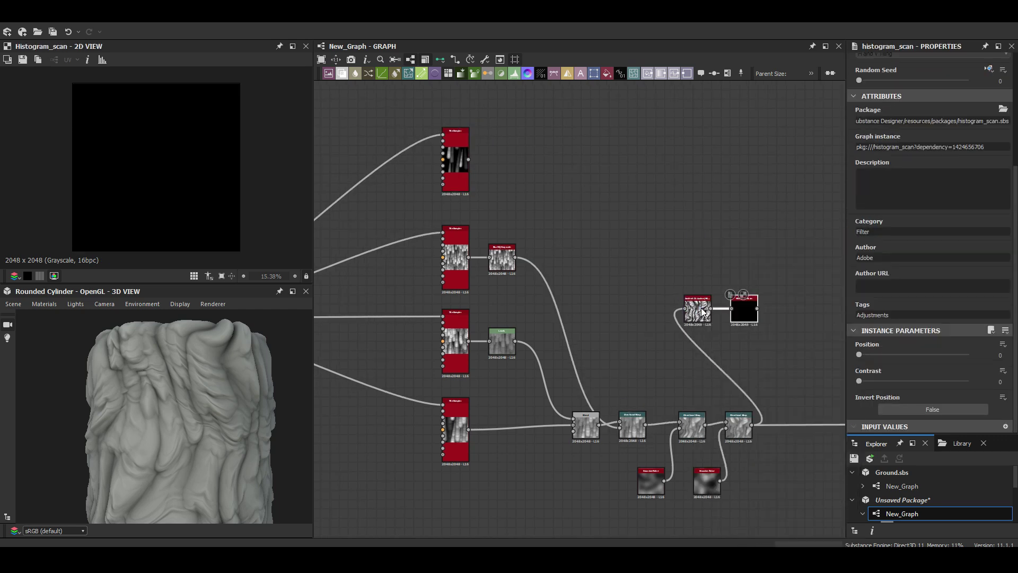
Increase the scale of shapes in the new AO-masked Tile Sampler.
{"action": "double_click", "coordinate": [790, 235]}
{"action": "scroll", "coordinate": [899, 326], "scroll_direction": "down", "scroll_amount": 5}
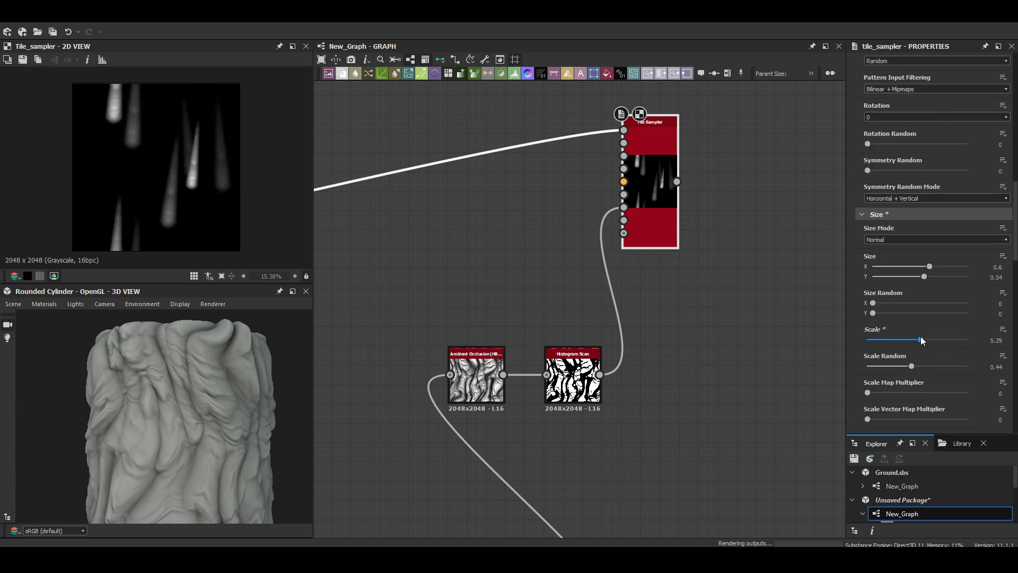
{"action": "scroll", "coordinate": [920, 336], "scroll_direction": "down", "scroll_amount": 5}
{"action": "scroll", "coordinate": [880, 339], "scroll_direction": "down", "scroll_amount": 3}
{"action": "left_click", "coordinate": [947, 278]}
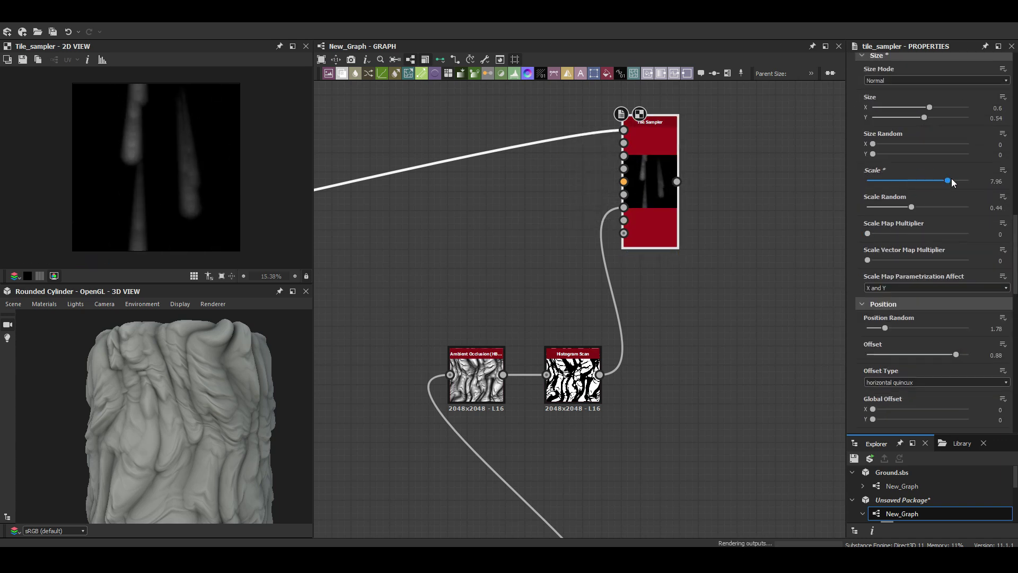
{"action": "scroll", "coordinate": [683, 316], "scroll_direction": "down", "scroll_amount": 2}
{"action": "left_click", "coordinate": [683, 316]}
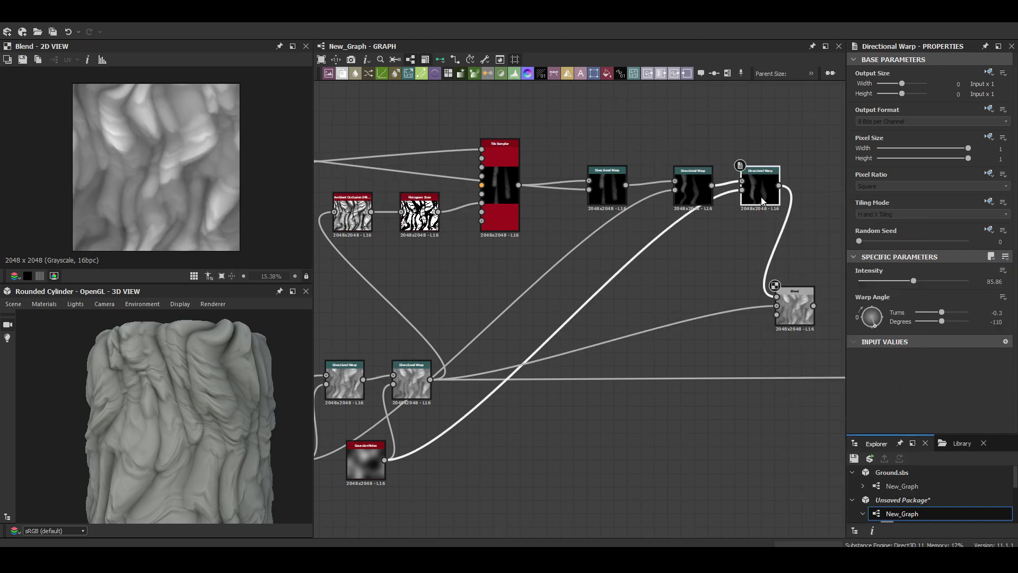
{"action": "type", "text": "au"}
Normalise the stroke layer with Auto Levels, offset it left, and adjust the rock height levels.
{"action": "key", "text": "Return"}
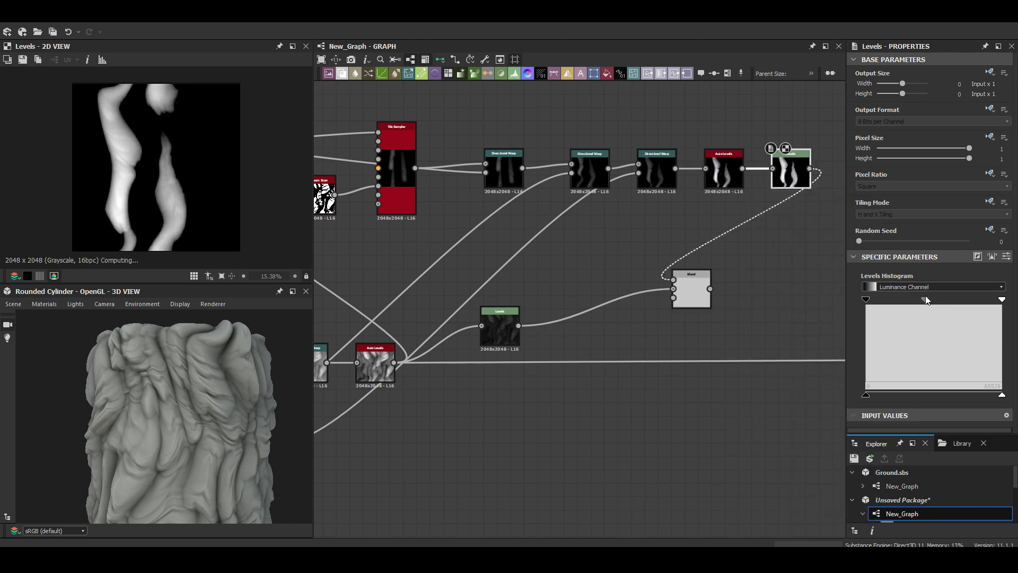
{"action": "left_click_drag", "start_coordinate": [185, 220], "coordinate": [166, 220]}
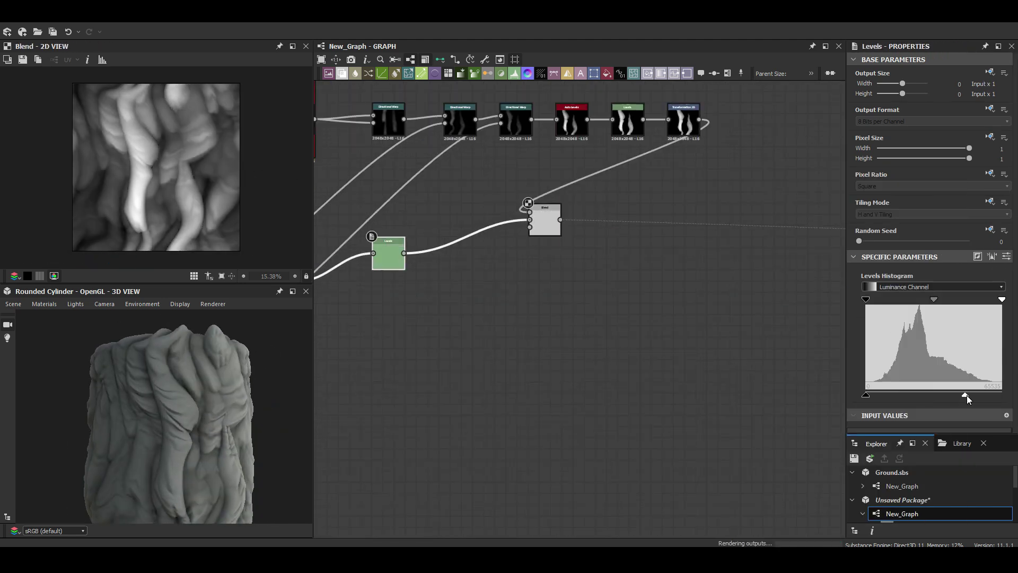
{"action": "mouse_move", "coordinate": [215, 400]}
{"action": "left_mouse_down", "text": "alt"}
{"action": "mouse_move", "coordinate": [283, 420]}
{"action": "mouse_move", "coordinate": [223, 395]}
{"action": "left_mouse_up", "text": "alt"}
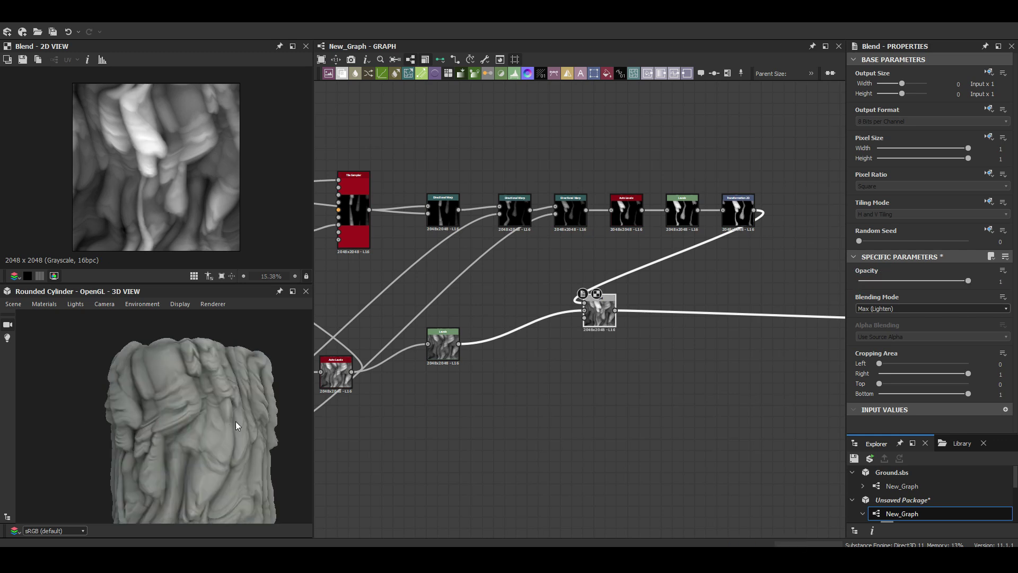
{"action": "left_click_drag", "start_coordinate": [235, 421], "coordinate": [283, 425], "text": "alt"}
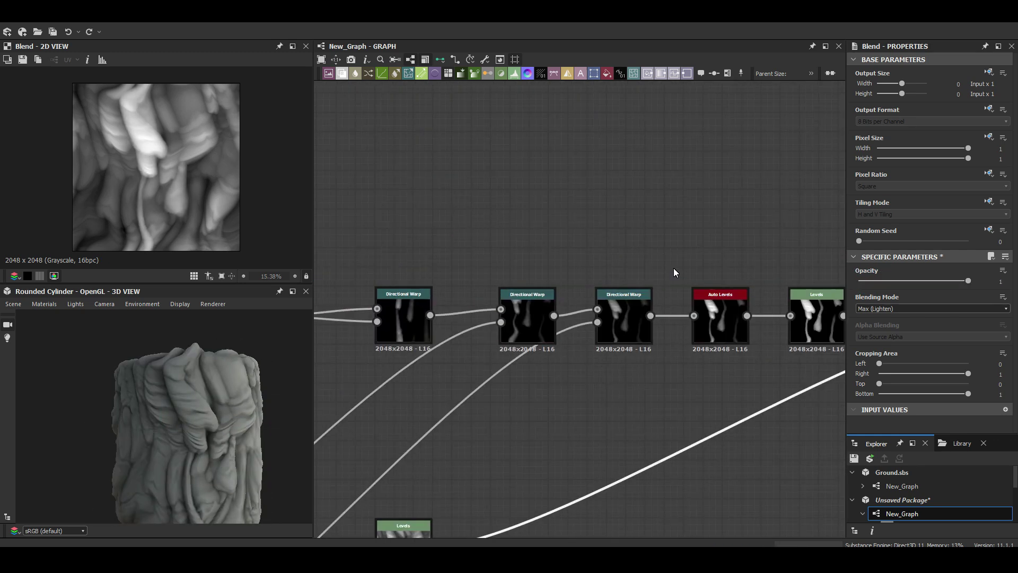
Add another Directional Warp node to the chain.
{"action": "scroll", "coordinate": [673, 269], "scroll_direction": "up", "scroll_amount": 3}
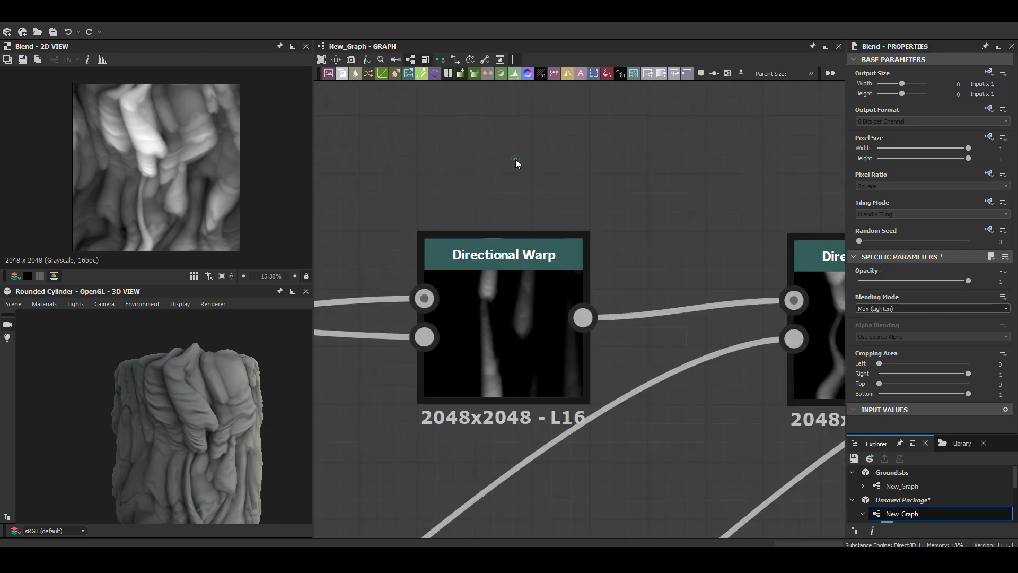
{"action": "key", "text": "space"}
{"action": "type", "text": "warp"}
{"action": "key", "text": "Return"}
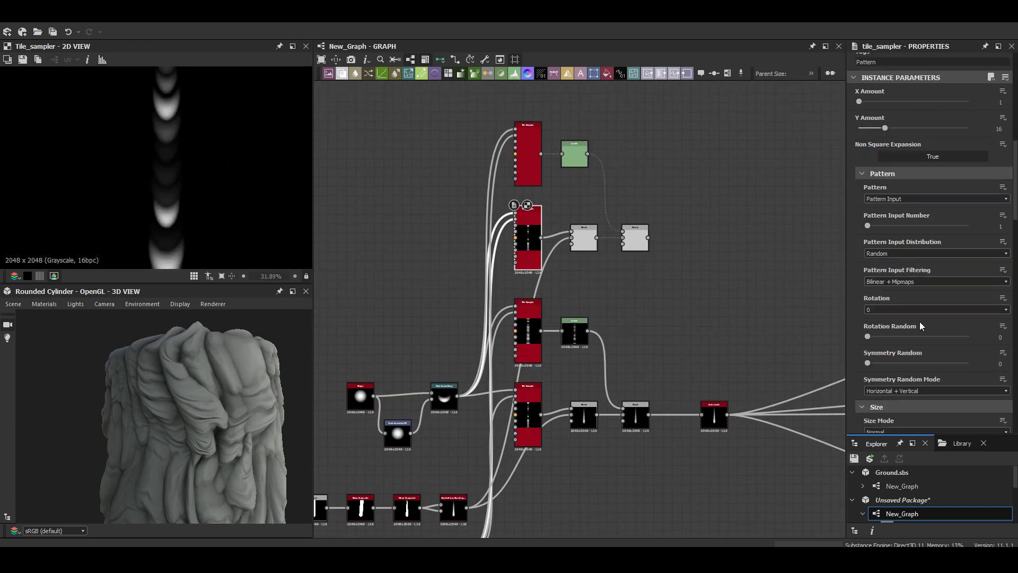
Set the bead-column Tile Sampler's Size Y to 70, checking the Levels and Blend previews.
{"action": "left_click", "coordinate": [583, 240]}
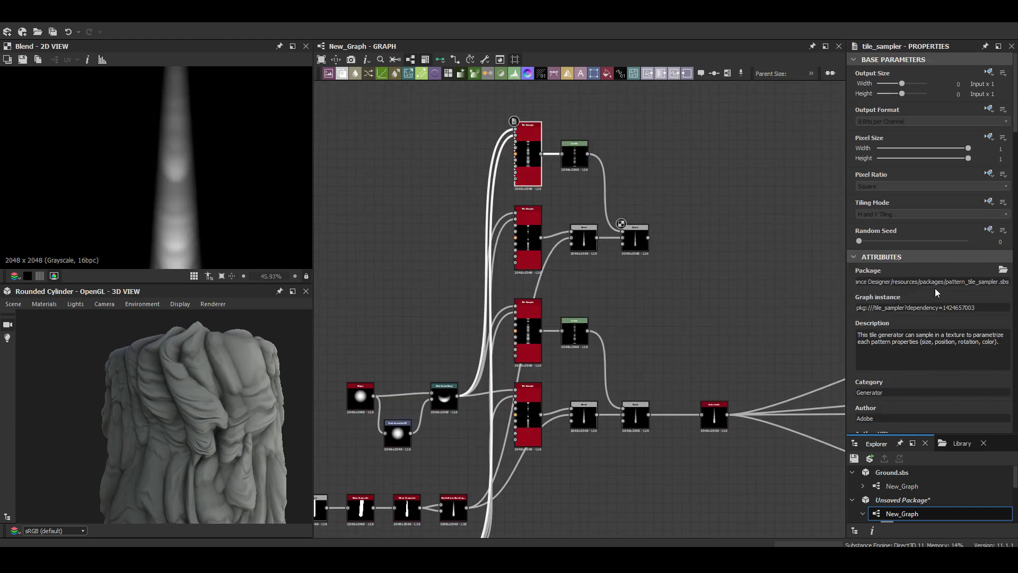
{"action": "scroll", "coordinate": [934, 288], "scroll_direction": "down", "scroll_amount": 5}
{"action": "left_click", "coordinate": [560, 139]}
{"action": "scroll", "coordinate": [981, 282], "scroll_direction": "down", "scroll_amount": 10}
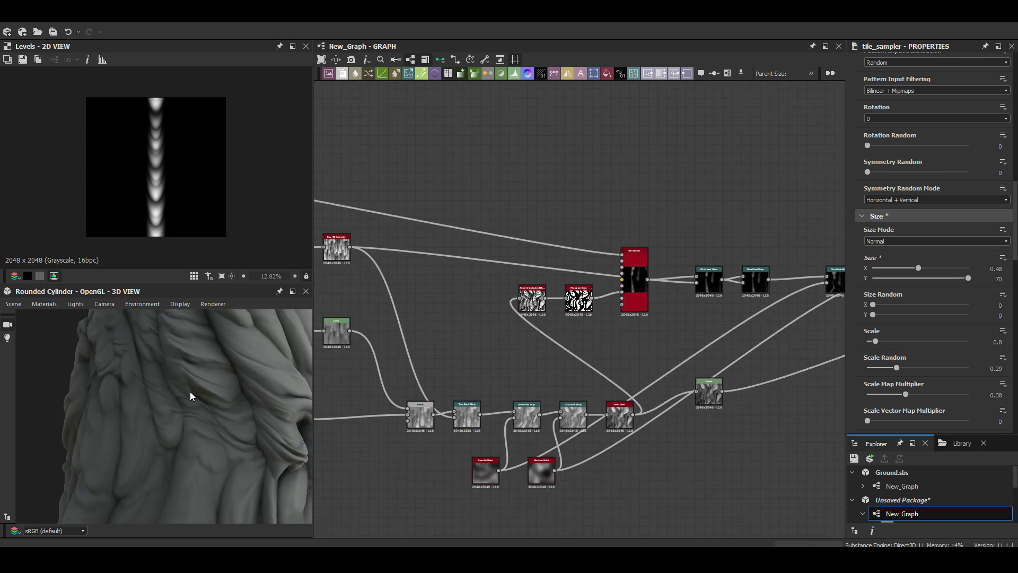
{"action": "left_click_drag", "start_coordinate": [753, 251], "coordinate": [484, 290]}
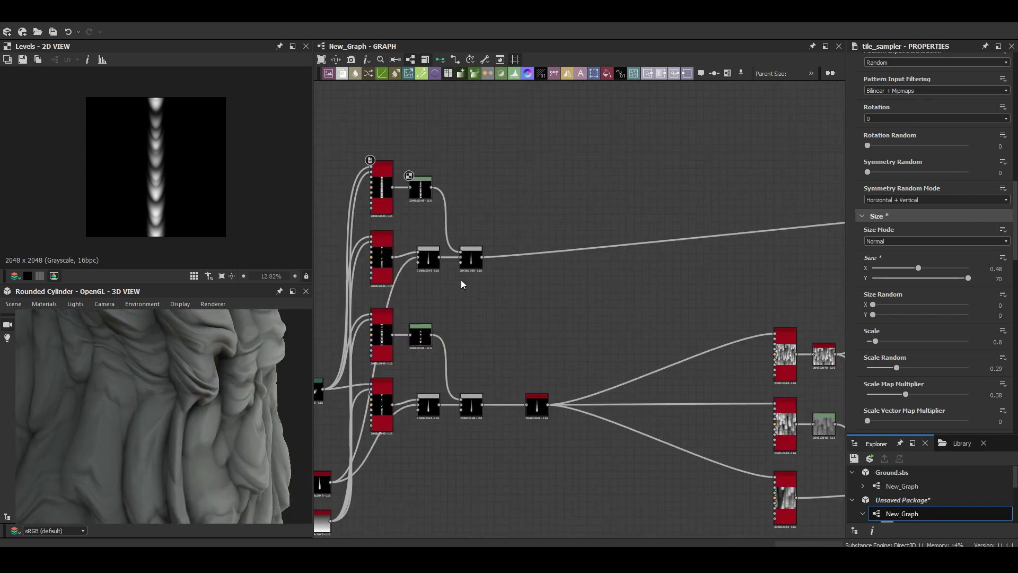
{"action": "left_click", "coordinate": [469, 258]}
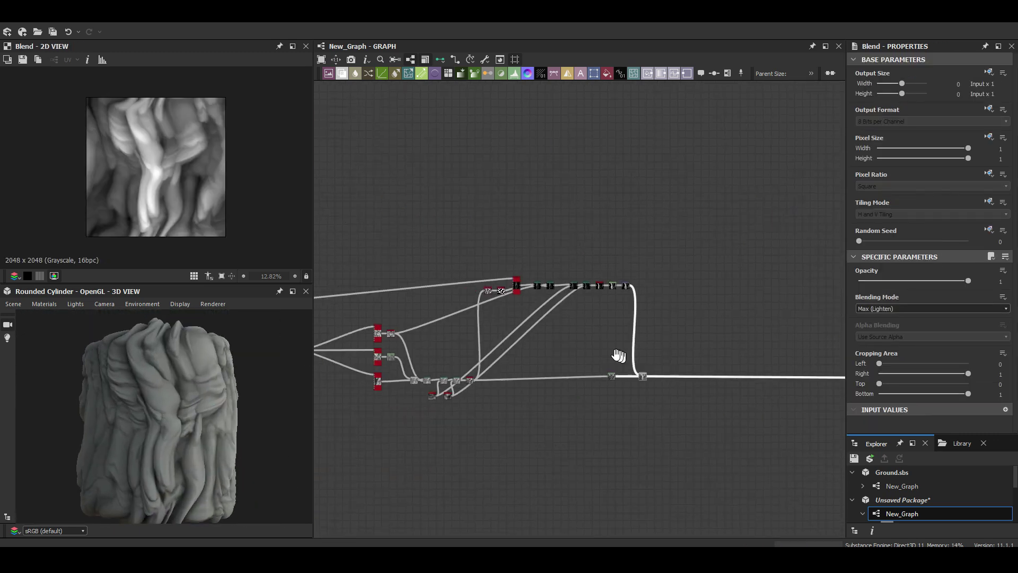
Add a Height Blend node and connect the rock height into it.
{"action": "key", "text": "space"}
{"action": "type", "text": "height"}
{"action": "key", "text": "Return"}
{"action": "left_click_drag", "start_coordinate": [529, 404], "coordinate": [620, 322]}
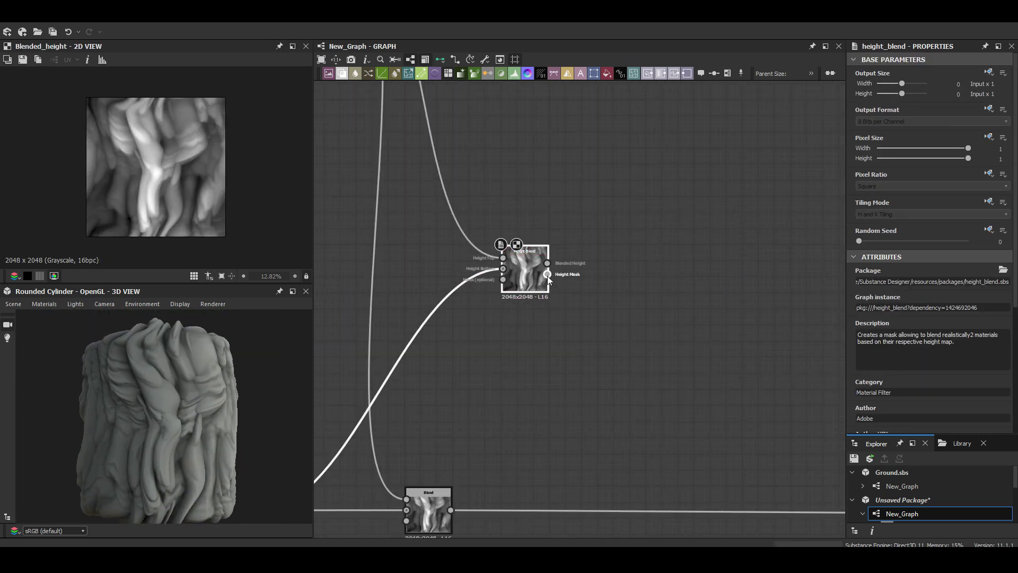
Add a Non Uniform Blur Grayscale beside the Height Blend, at intensity 7.49.
{"action": "left_click_drag", "start_coordinate": [547, 275], "coordinate": [580, 284]}
{"action": "type", "text": "non uniform"}
{"action": "key", "text": "Return"}
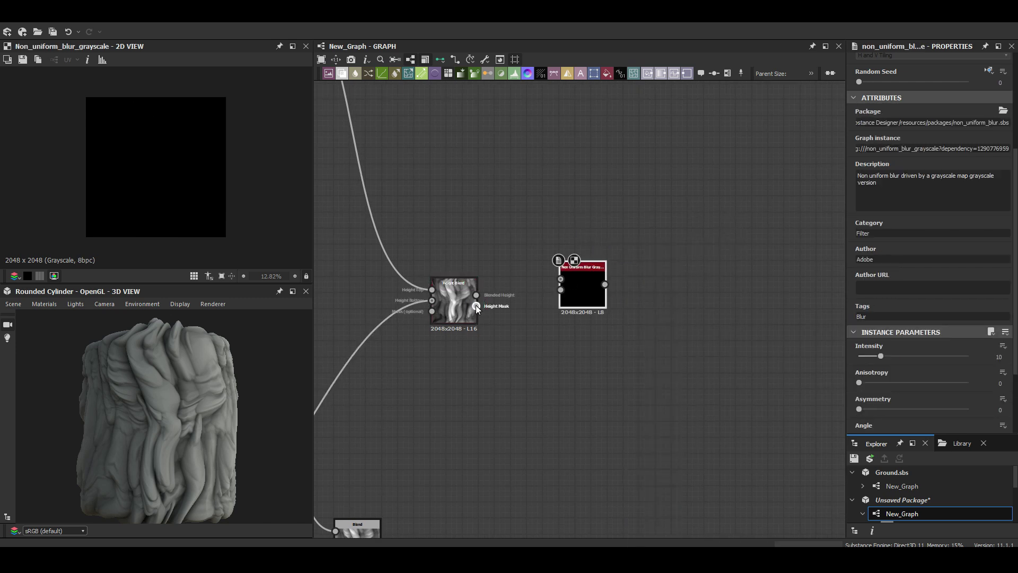
{"action": "left_click_drag", "start_coordinate": [476, 307], "coordinate": [560, 289]}
{"action": "scroll", "coordinate": [925, 358], "scroll_direction": "down", "scroll_amount": 2}
{"action": "left_click_drag", "start_coordinate": [879, 259], "coordinate": [881, 265]}
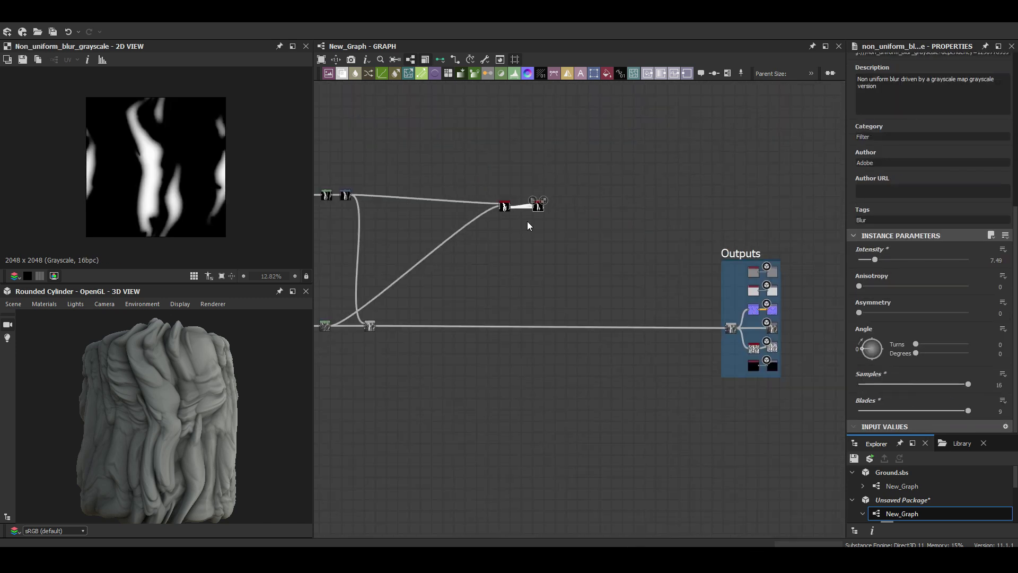
Add a Gradient Map node and bring up its colour keys for editing.
{"action": "key", "text": "space"}
{"action": "type", "text": "gr"}
{"action": "key", "text": "Return"}
{"action": "left_click", "coordinate": [982, 375]}
Set the gradient's end key to dark grey #2d2d2d, then inspect the uniform colour node.
{"action": "left_click_drag", "start_coordinate": [292, 363], "coordinate": [280, 378]}
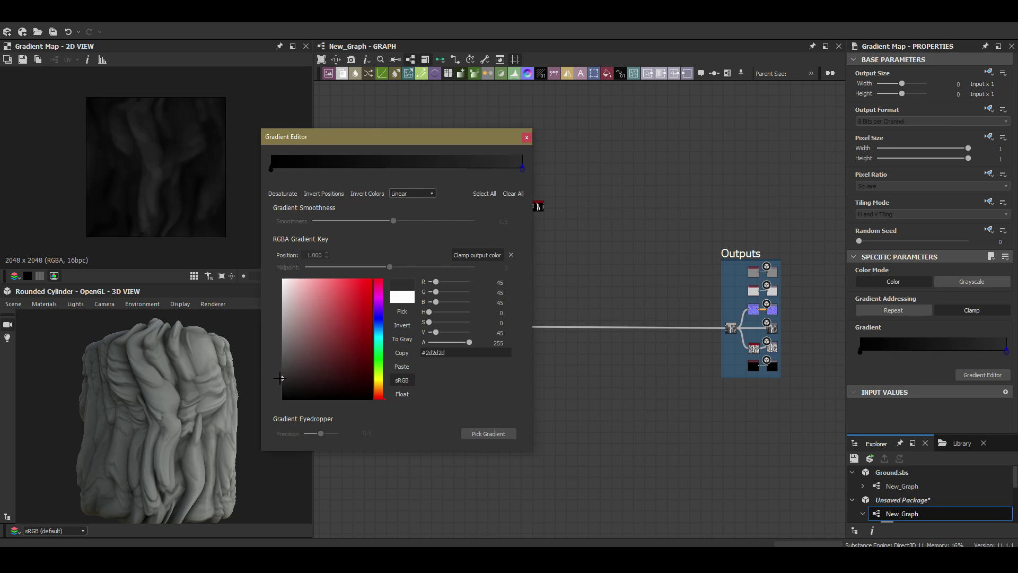
{"action": "left_click", "coordinate": [527, 138]}
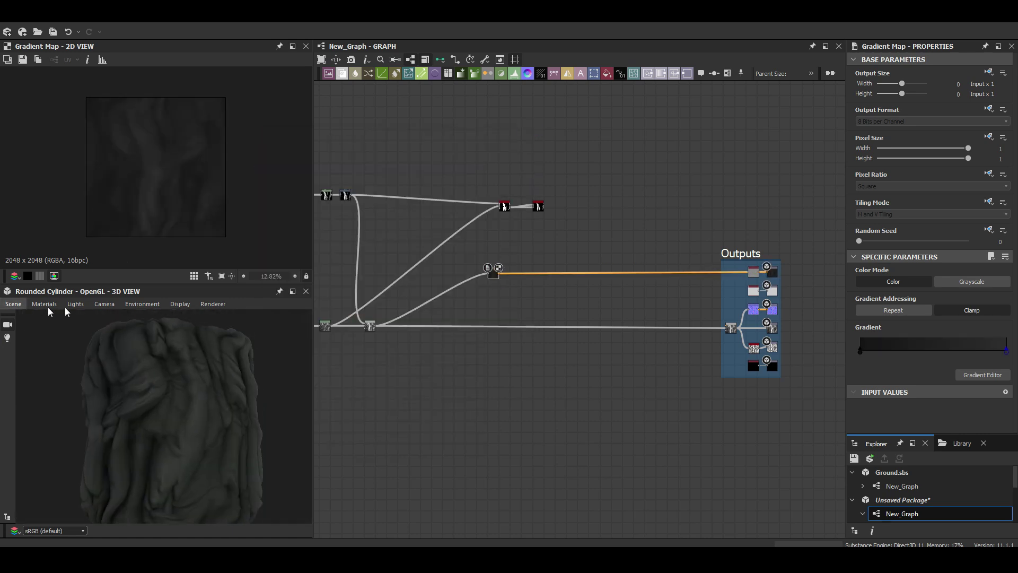
{"action": "left_click", "coordinate": [8, 337]}
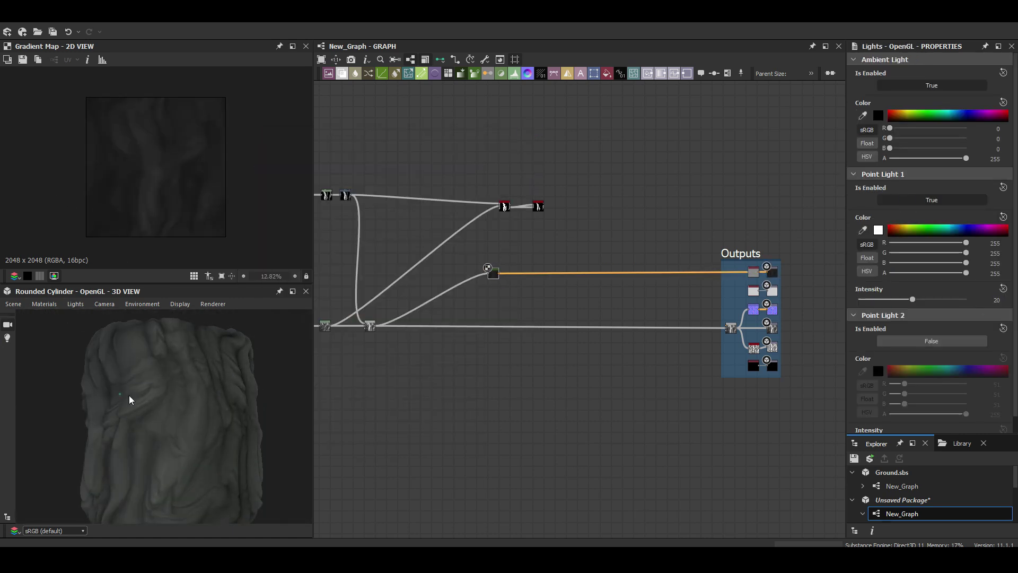
{"action": "scroll", "coordinate": [752, 290], "scroll_direction": "up", "scroll_amount": 3}
{"action": "left_click", "coordinate": [753, 290]}
{"action": "scroll", "coordinate": [187, 409], "scroll_direction": "up", "scroll_amount": 2}
{"action": "scroll", "coordinate": [430, 303], "scroll_direction": "down", "scroll_amount": 4}
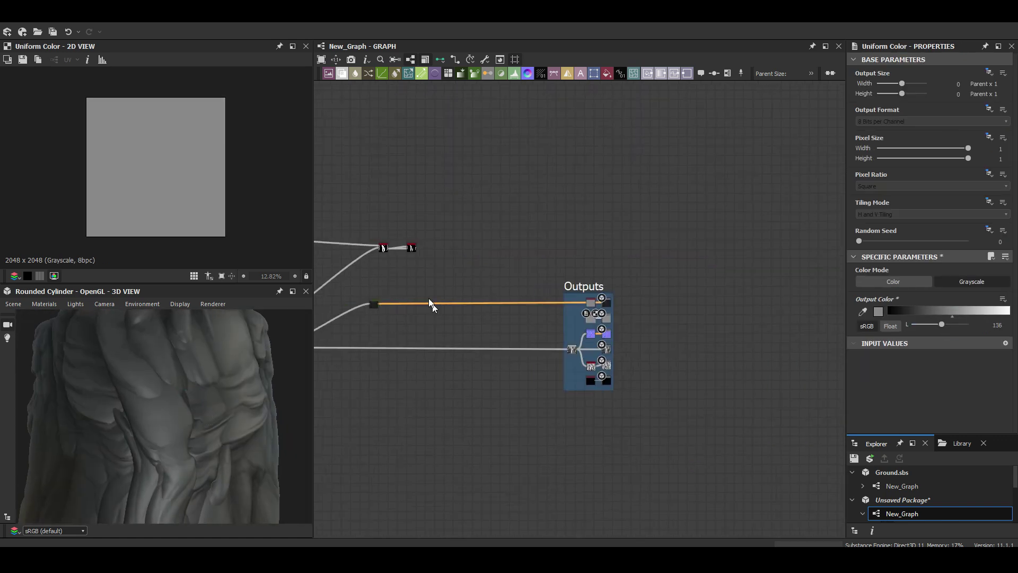
{"action": "scroll", "coordinate": [352, 264], "scroll_direction": "up", "scroll_amount": 3}
Insert a Blend from the white mask and give the Gradient Map a red-orange lava gradient.
{"action": "left_click_drag", "start_coordinate": [483, 230], "coordinate": [461, 294]}
{"action": "key", "text": "Return"}
{"action": "double_click", "coordinate": [395, 347]}
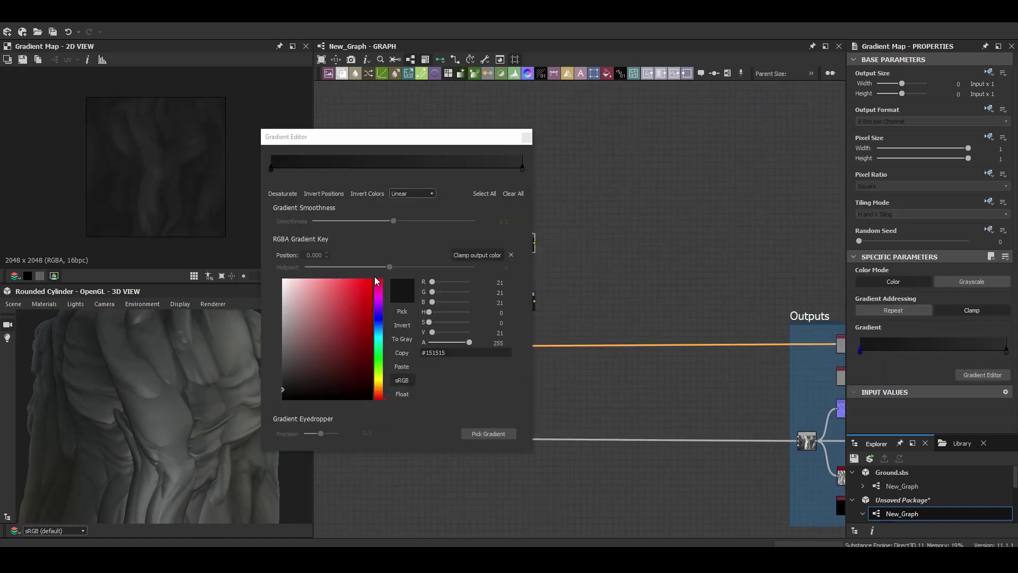
{"action": "left_click", "coordinate": [344, 310]}
{"action": "left_click", "coordinate": [526, 133]}
{"action": "left_click", "coordinate": [514, 342]}
{"action": "scroll", "coordinate": [643, 333], "scroll_direction": "down", "scroll_amount": 3}
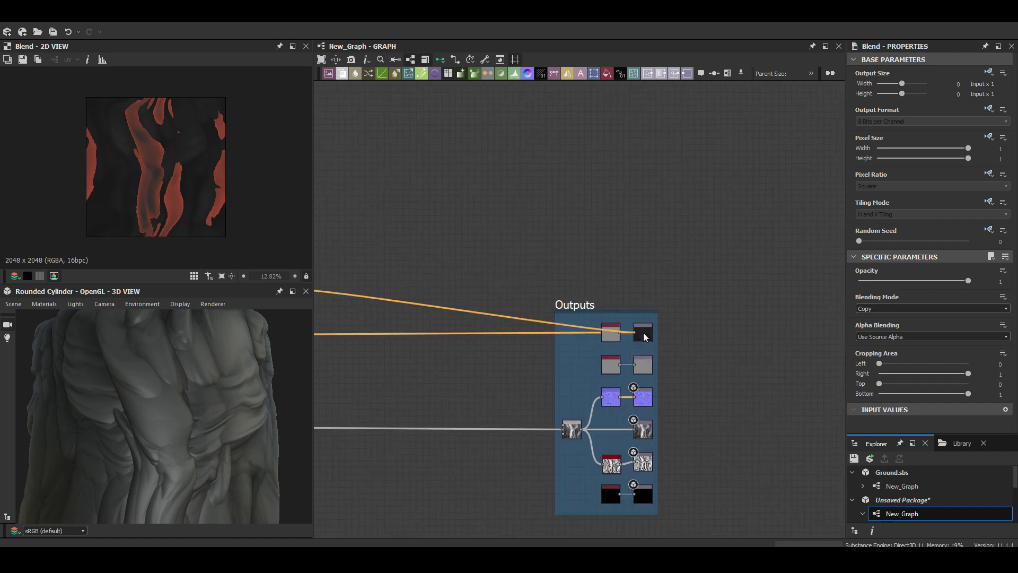
{"action": "scroll", "coordinate": [125, 395], "scroll_direction": "up", "scroll_amount": 2}
{"action": "scroll", "coordinate": [583, 320], "scroll_direction": "up", "scroll_amount": 4}
Add Warp (0.39), ambient occlusion and Blur HQ nodes; feed Non-Uniform Blur into the Gradient Map.
{"action": "key", "text": "ctrl+v"}
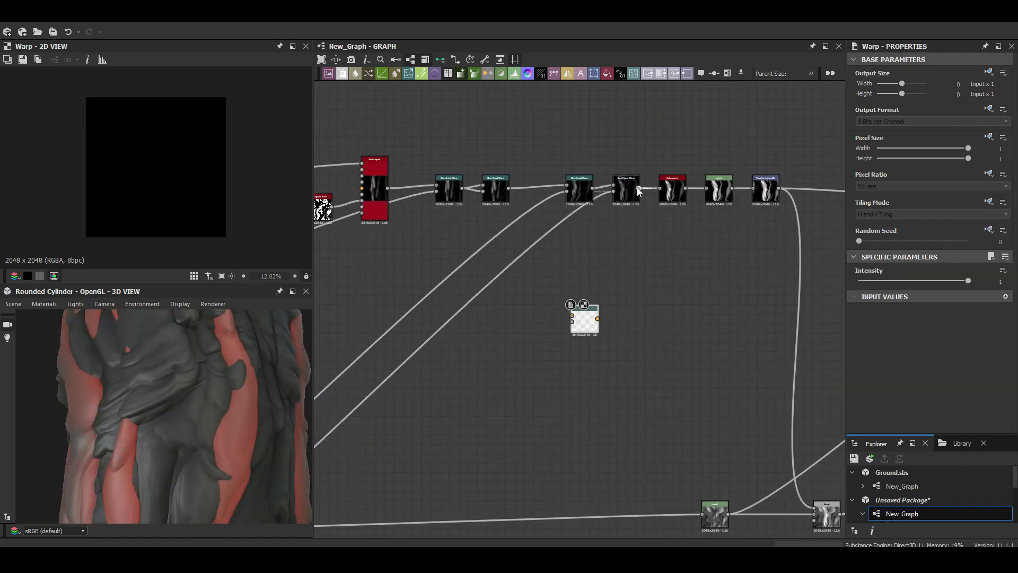
{"action": "left_click_drag", "start_coordinate": [621, 203], "coordinate": [438, 220]}
{"action": "type", "text": "ao"}
{"action": "left_click", "coordinate": [495, 253]}
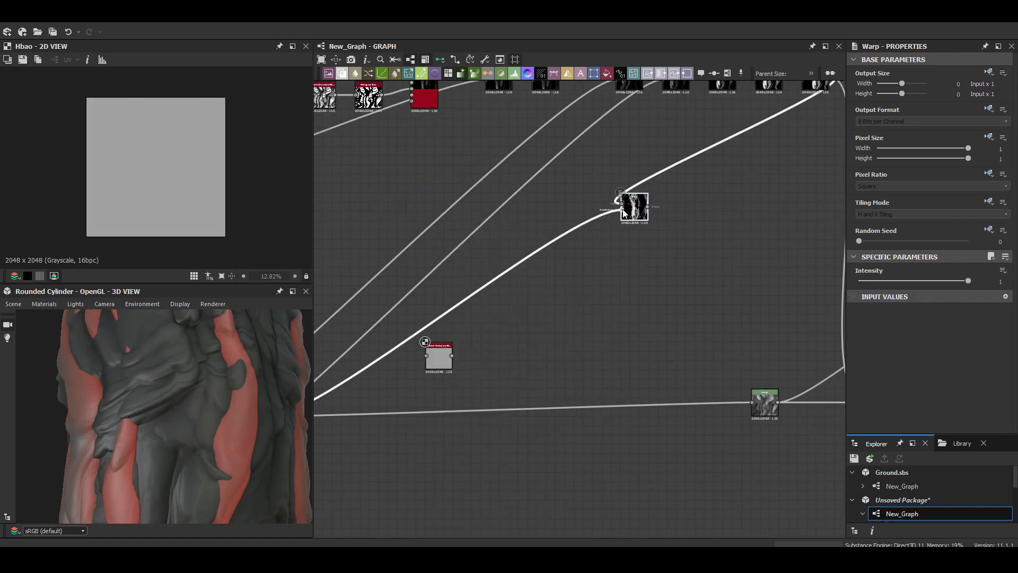
{"action": "scroll", "coordinate": [560, 248], "scroll_direction": "up", "scroll_amount": 2}
{"action": "key", "text": "space"}
{"action": "type", "text": "blur"}
{"action": "key", "text": "Return"}
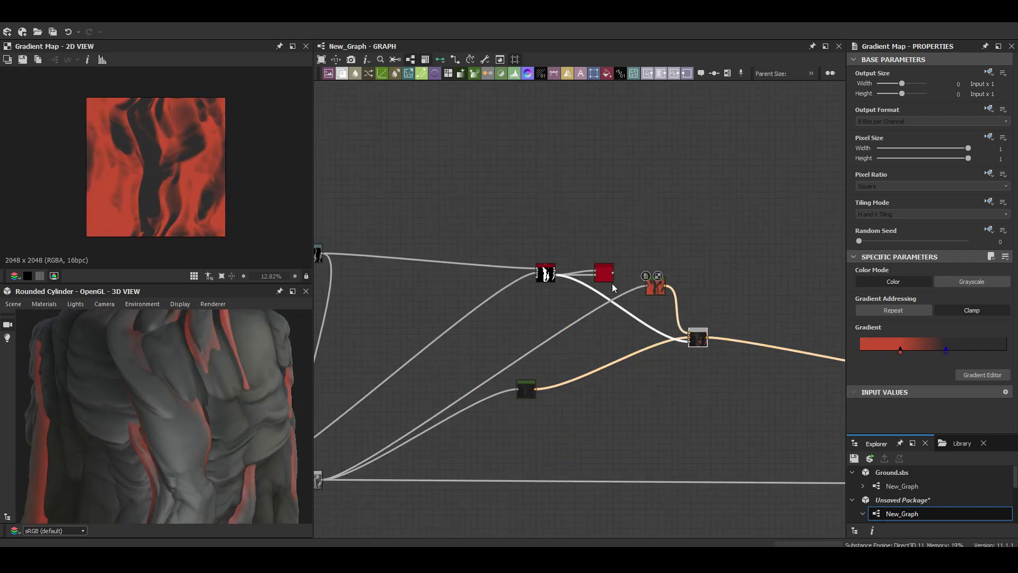
{"action": "left_click_drag", "start_coordinate": [682, 294], "coordinate": [616, 273]}
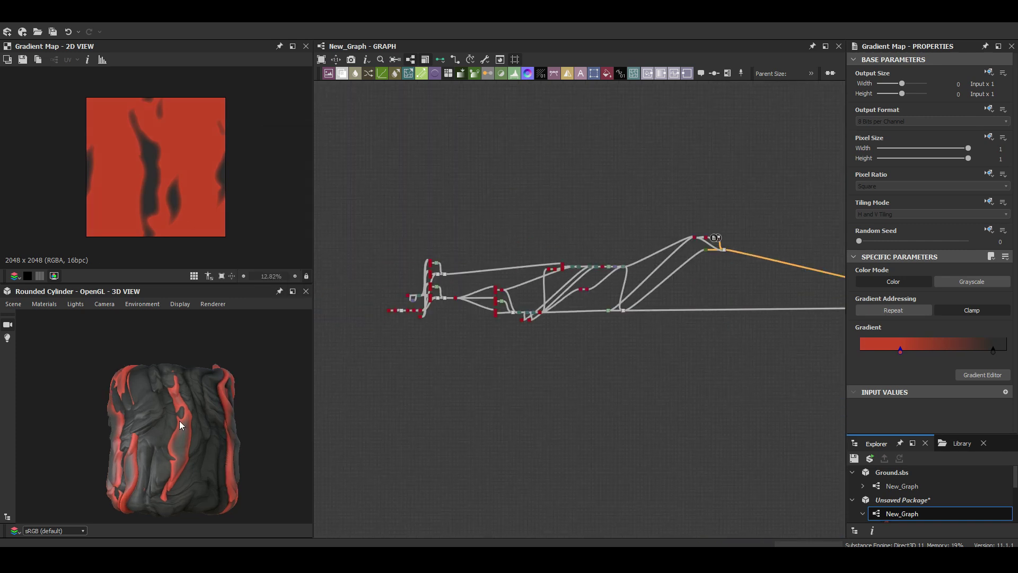
{"action": "scroll", "coordinate": [209, 398], "scroll_direction": "up", "scroll_amount": 5}
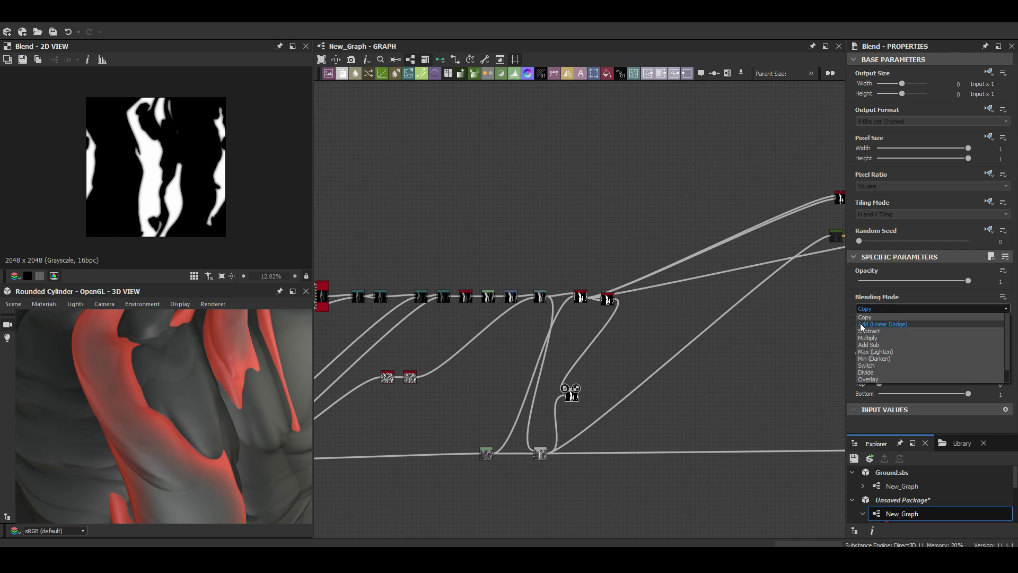
Switch the Blend to Add (Linear Dodge) at low opacity and review the Blend node.
{"action": "left_click", "coordinate": [862, 324]}
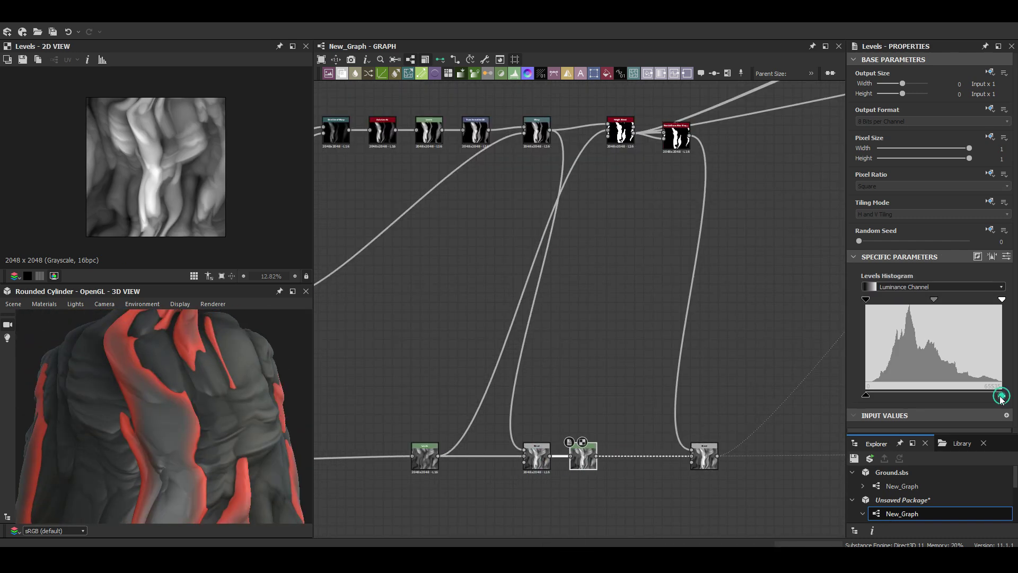
{"action": "scroll", "coordinate": [225, 433], "scroll_direction": "up", "scroll_amount": 5}
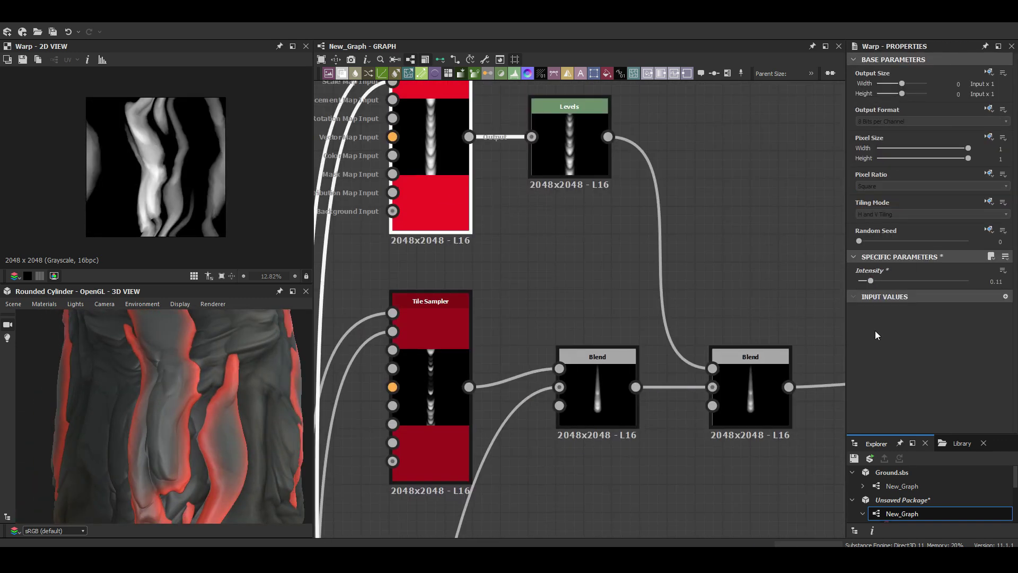
{"action": "left_click", "coordinate": [736, 374]}
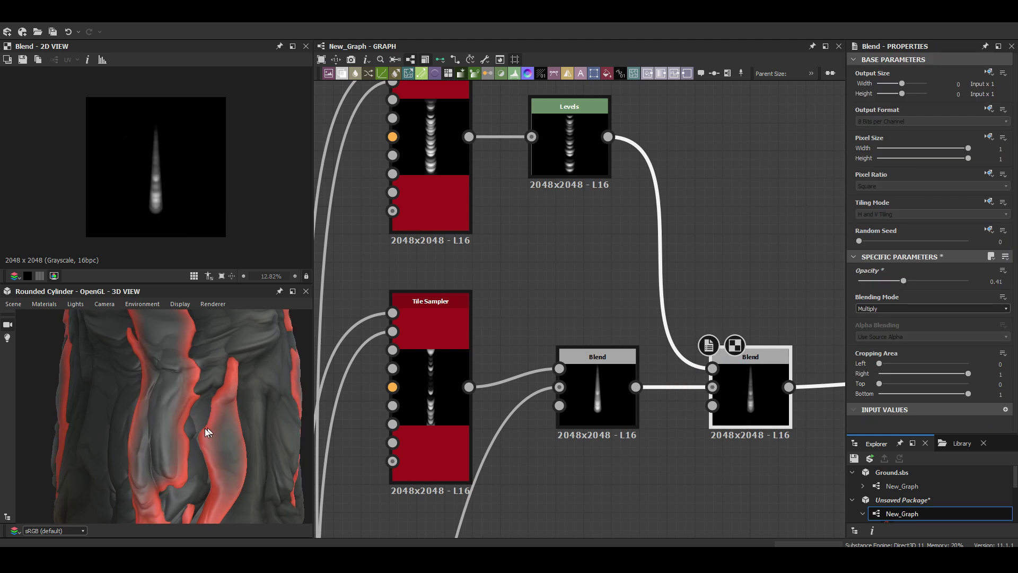
{"action": "scroll", "coordinate": [358, 281], "scroll_direction": "down", "scroll_amount": 5}
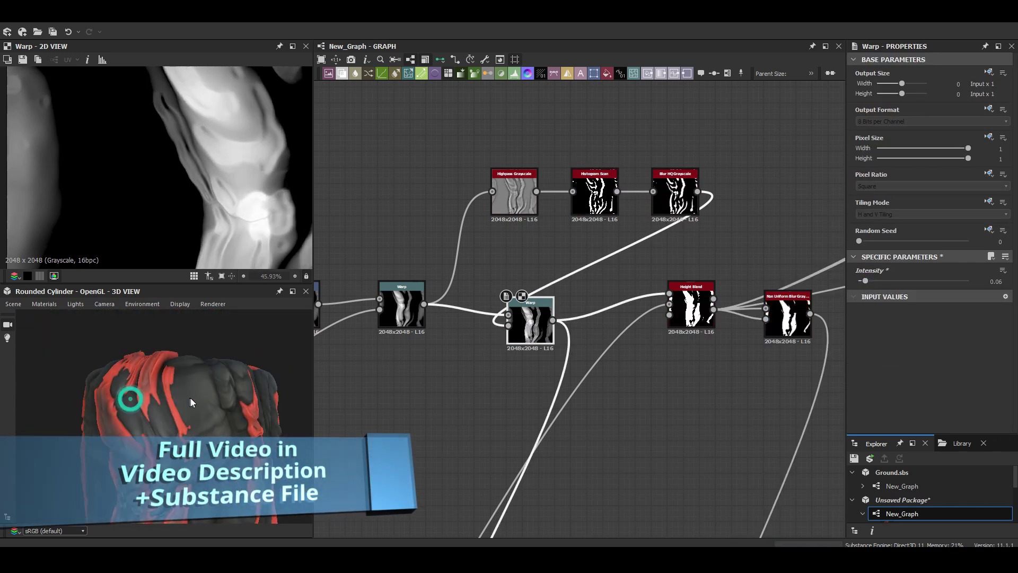
Add a Directional Warp at intensity 20 after the Non-Uniform Blur.
{"action": "key", "text": "space"}
{"action": "type", "text": "dire"}
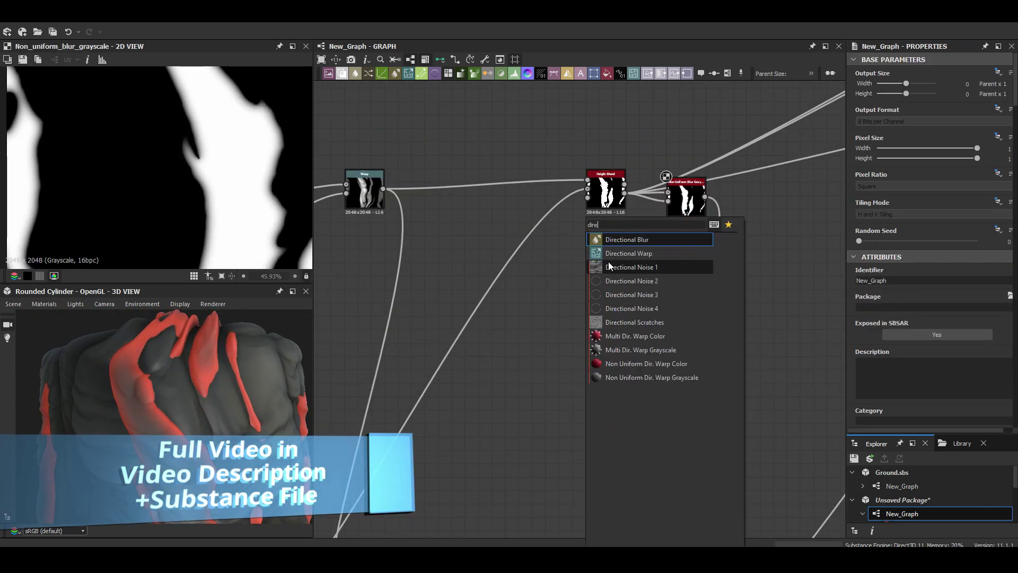
{"action": "left_click", "coordinate": [610, 254]}
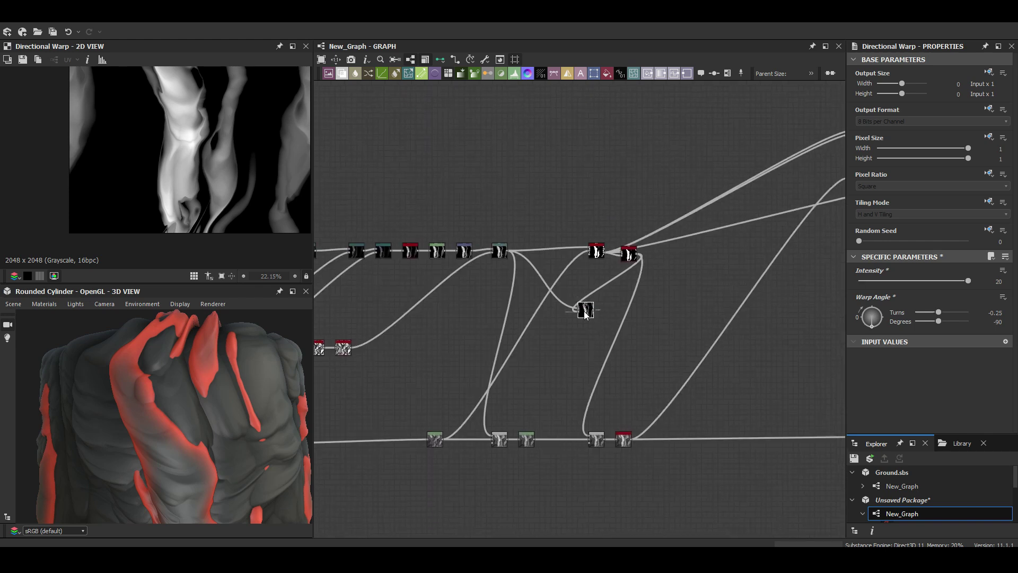
{"action": "left_click_drag", "start_coordinate": [175, 400], "coordinate": [212, 409]}
Insert a Subtract Blend at 0.04 opacity on the link and reposition the noise node.
{"action": "key", "text": "space"}
{"action": "type", "text": "b"}
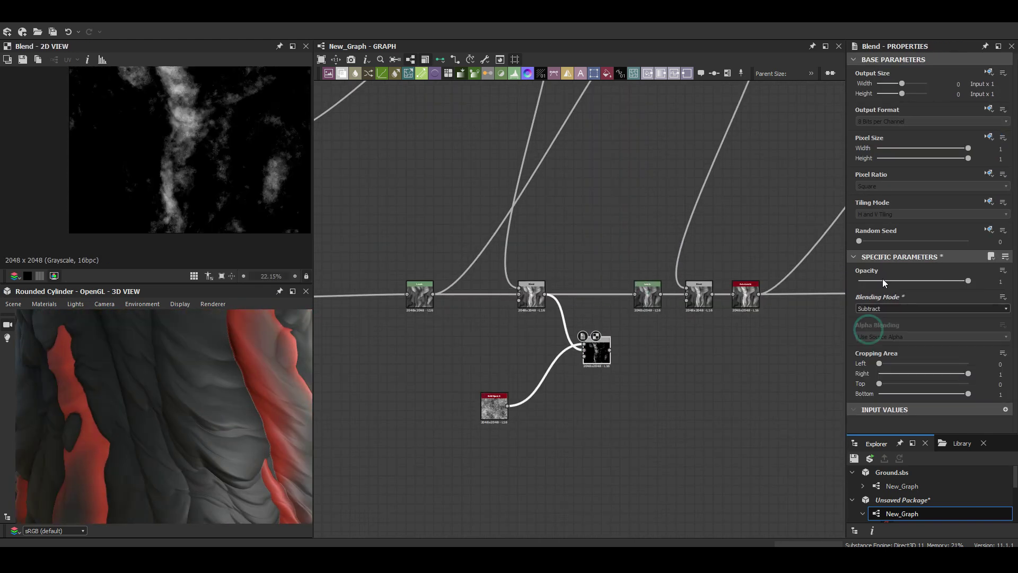
{"action": "left_click_drag", "start_coordinate": [883, 281], "coordinate": [863, 281]}
{"action": "left_click_drag", "start_coordinate": [634, 241], "coordinate": [585, 253]}
{"action": "left_click_drag", "start_coordinate": [707, 269], "coordinate": [539, 296]}
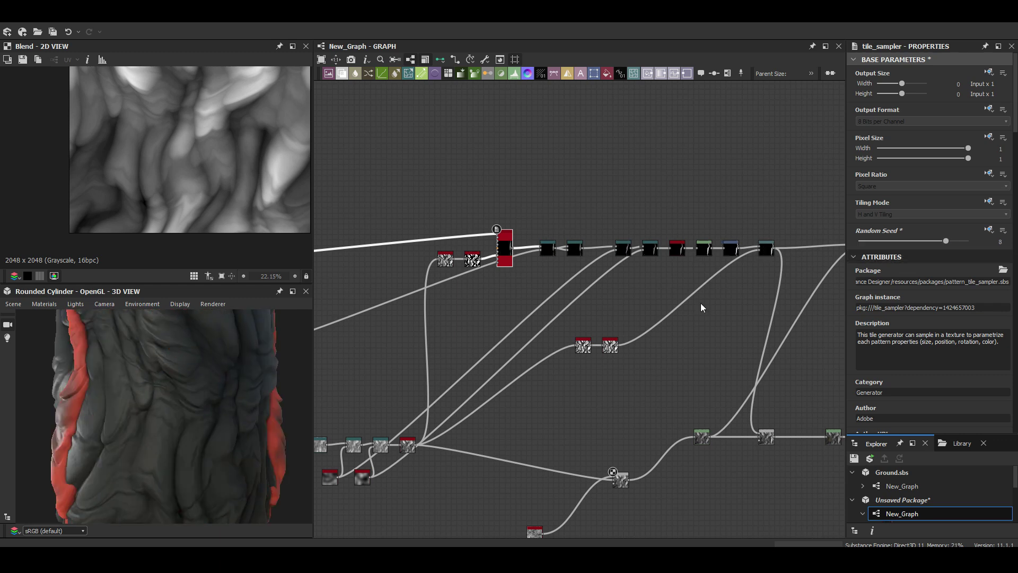
Try new Tile Sampler random seeds and set the Histogram Scan Position to 0.26.
{"action": "scroll", "coordinate": [902, 322], "scroll_direction": "down", "scroll_amount": 5}
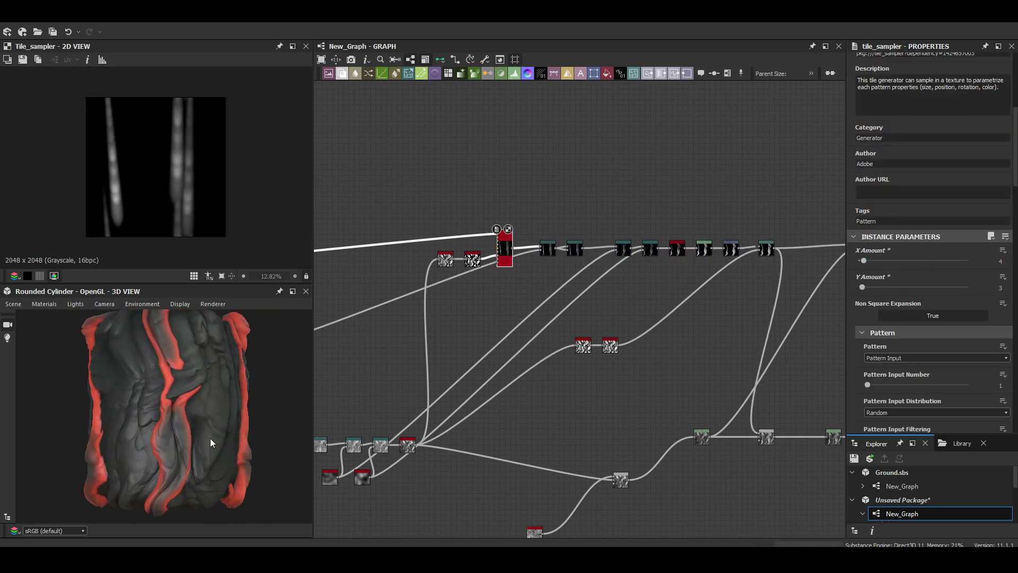
{"action": "scroll", "coordinate": [949, 159], "scroll_direction": "up", "scroll_amount": 3}
{"action": "left_click", "coordinate": [952, 144]}
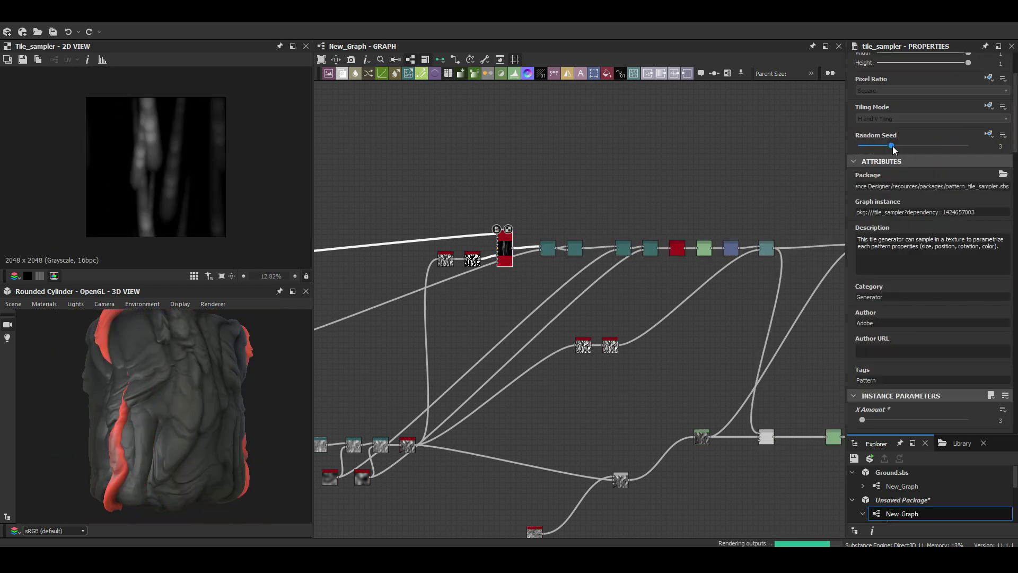
{"action": "scroll", "coordinate": [211, 408], "scroll_direction": "up", "scroll_amount": 3}
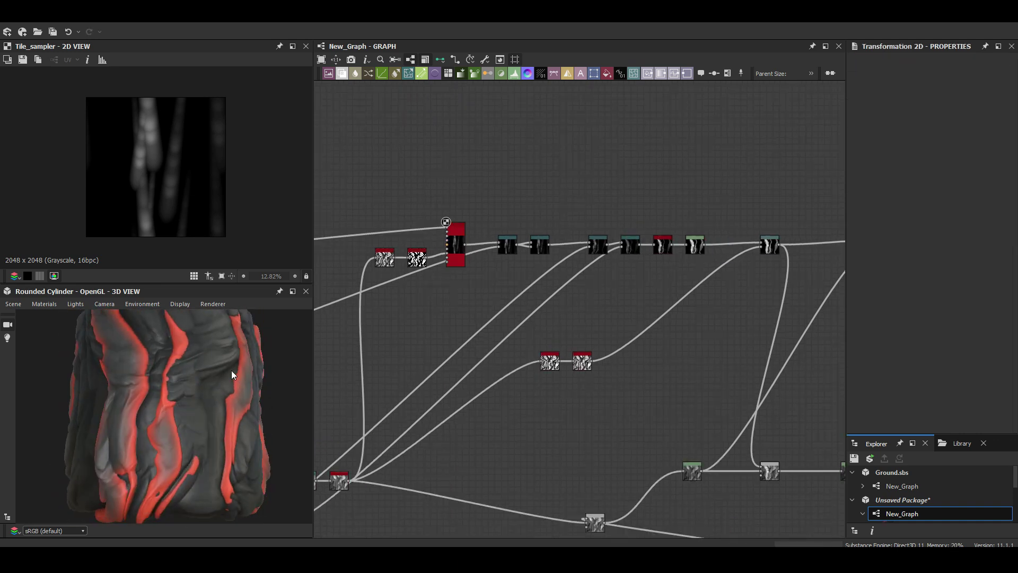
{"action": "left_click_drag", "start_coordinate": [903, 242], "coordinate": [913, 242]}
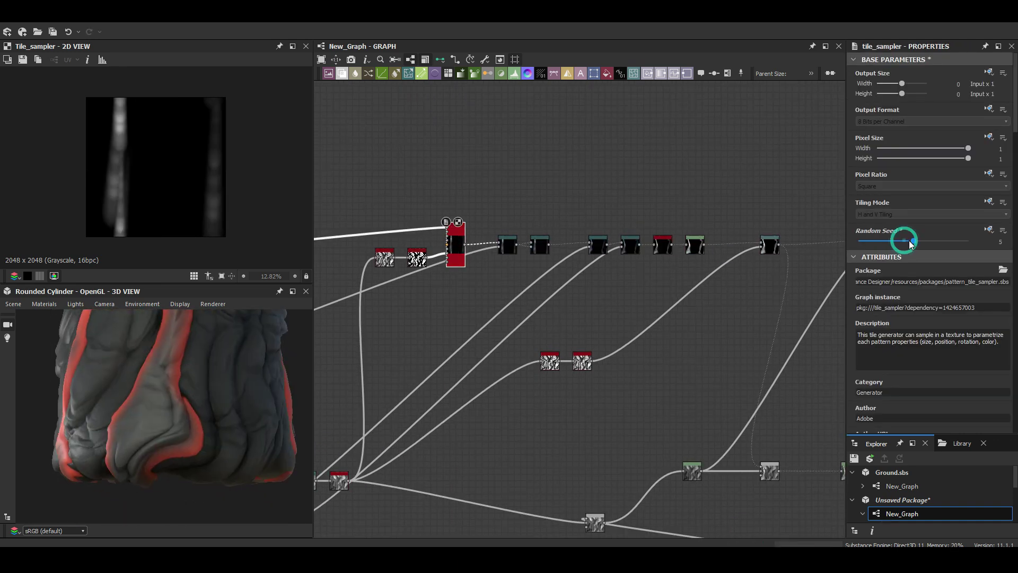
{"action": "left_click", "coordinate": [887, 353]}
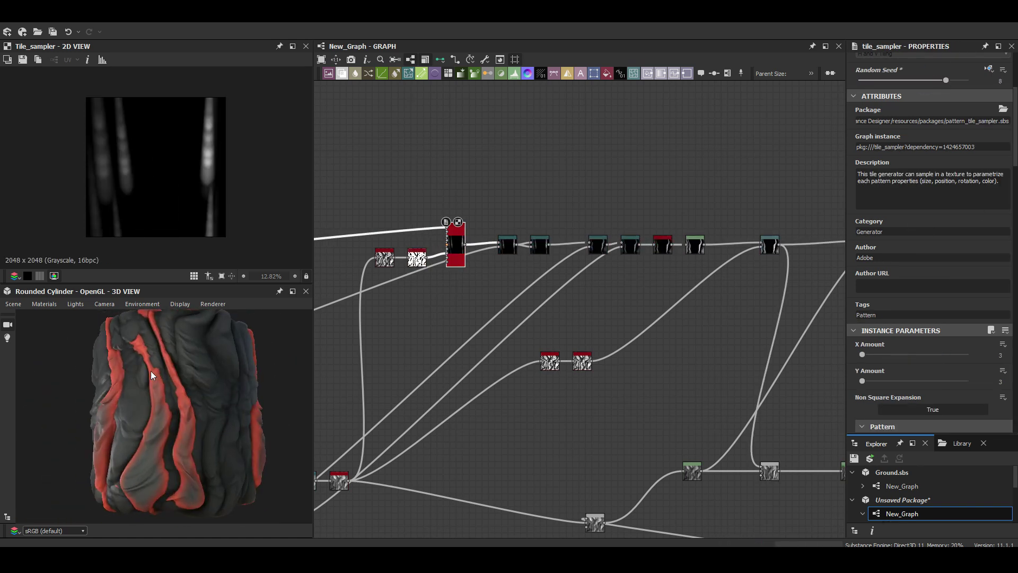
{"action": "left_click_drag", "start_coordinate": [152, 375], "coordinate": [269, 394]}
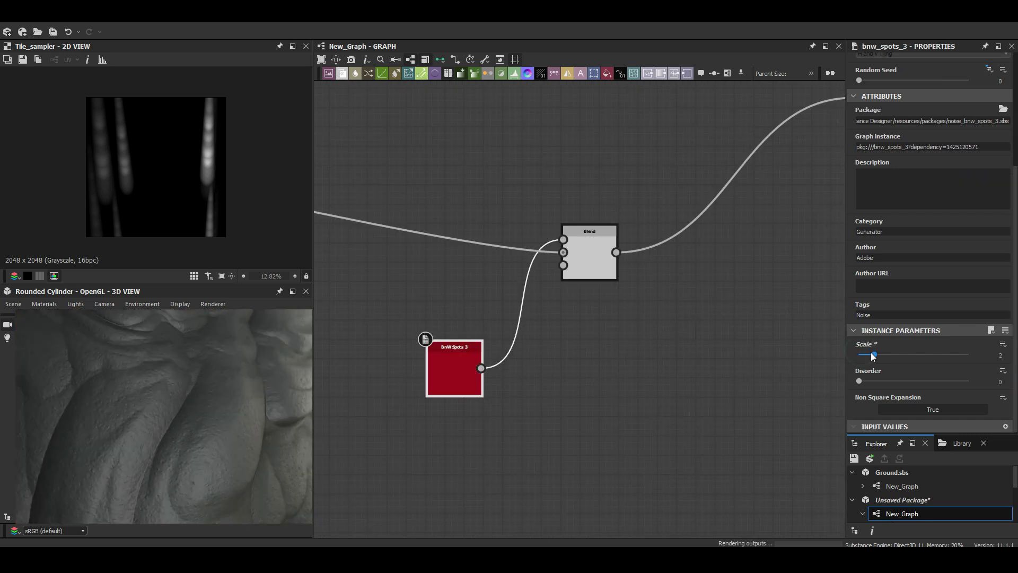
Insert a Blur HQ Grayscale after BnW Spots and wire it into the Blend node.
{"action": "key", "text": "space"}
{"action": "type", "text": "blur"}
{"action": "key", "text": "Return"}
{"action": "left_click_drag", "start_coordinate": [577, 368], "coordinate": [563, 270]}
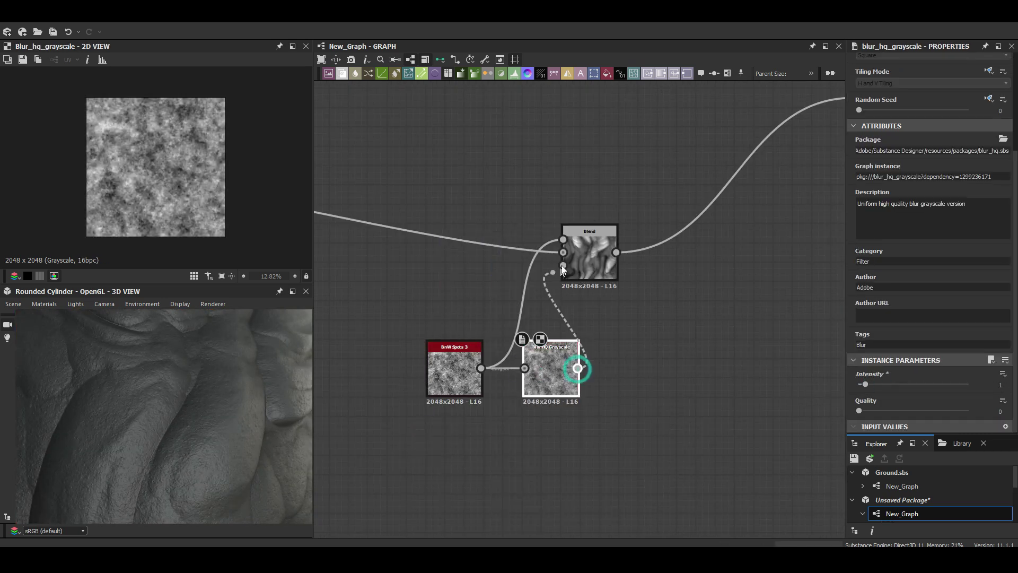
{"action": "left_click", "coordinate": [197, 421]}
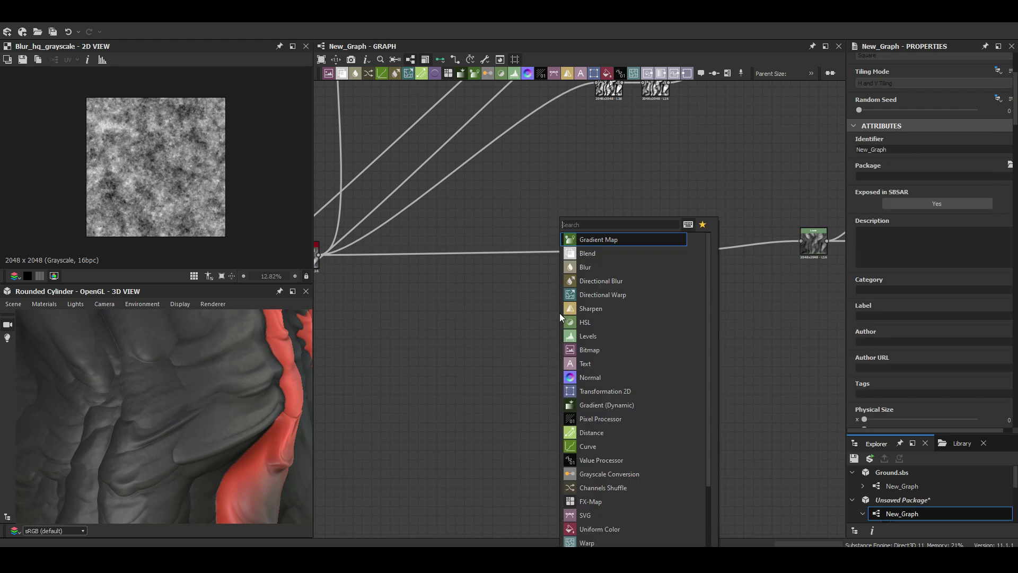
Add a Slope Blur Grayscale node and move it to the right.
{"action": "key", "text": "space"}
{"action": "type", "text": "slope"}
{"action": "key", "text": "Return"}
{"action": "scroll", "coordinate": [626, 313], "scroll_direction": "up", "scroll_amount": 3}
{"action": "left_click_drag", "start_coordinate": [622, 307], "coordinate": [784, 241]}
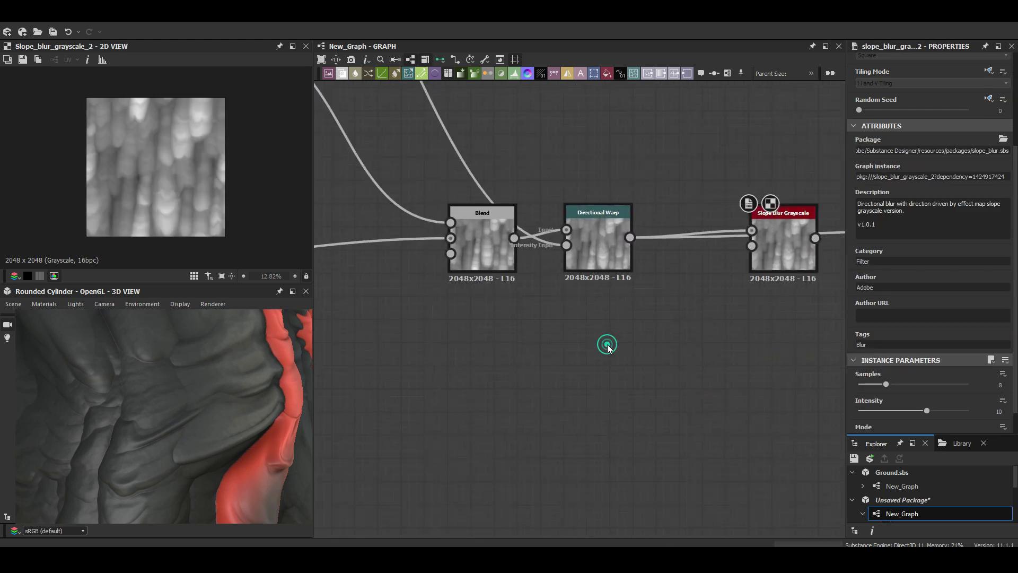
Feed a Fractal Sum Base noise into the Slope Blur and lower its roughness to 0.29.
{"action": "key", "text": "space"}
{"action": "type", "text": "fractal"}
{"action": "key", "text": "Return"}
{"action": "left_click_drag", "start_coordinate": [653, 401], "coordinate": [752, 316]}
{"action": "left_click", "coordinate": [783, 313]}
{"action": "scroll", "coordinate": [172, 182], "scroll_direction": "up", "scroll_amount": 5}
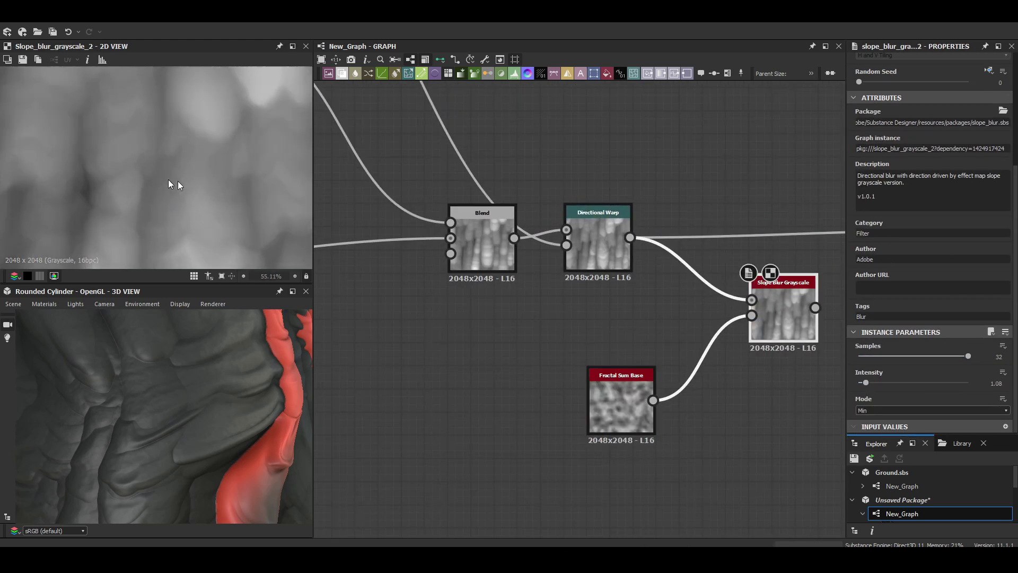
{"action": "middle_click_drag", "start_coordinate": [614, 335], "coordinate": [450, 323]}
{"action": "scroll", "coordinate": [450, 322], "scroll_direction": "down", "scroll_amount": 3}
{"action": "mouse_move", "coordinate": [231, 416]}
{"action": "left_mouse_down"}
{"action": "mouse_move", "coordinate": [159, 408]}
{"action": "mouse_move", "coordinate": [225, 394]}
{"action": "left_mouse_up"}
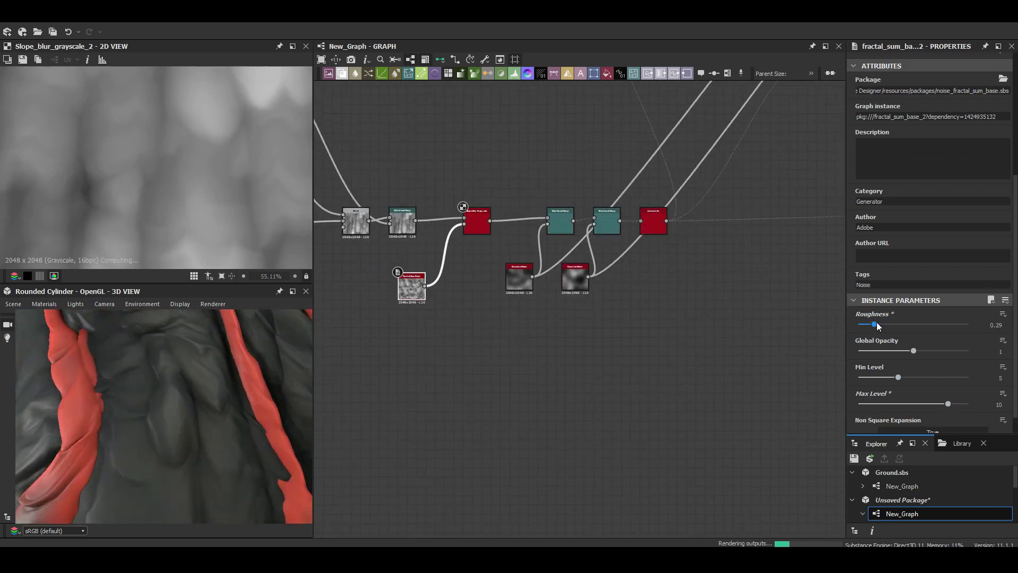
{"action": "mouse_move", "coordinate": [186, 423]}
{"action": "left_mouse_down"}
{"action": "mouse_move", "coordinate": [204, 436]}
{"action": "mouse_move", "coordinate": [201, 424]}
{"action": "mouse_move", "coordinate": [159, 413]}
{"action": "mouse_move", "coordinate": [215, 415]}
{"action": "left_mouse_up"}
Select the Blend node to view its settings.
{"action": "scroll", "coordinate": [617, 313], "scroll_direction": "up", "scroll_amount": 3}
{"action": "left_click", "coordinate": [617, 313]}
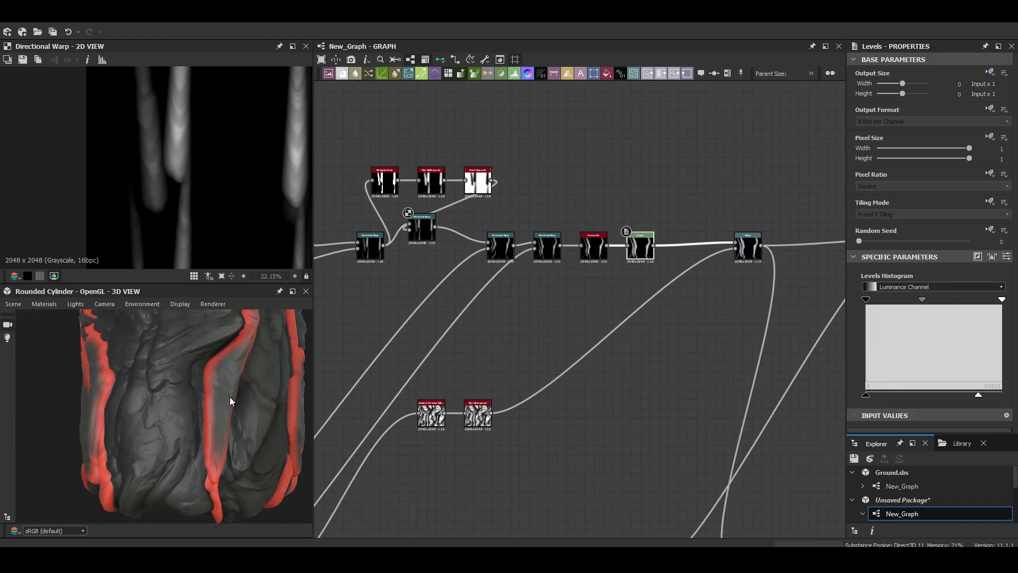
Check the Tile Sampler, then raise the mask Blur HQ intensity to 2.47.
{"action": "left_click", "coordinate": [483, 258]}
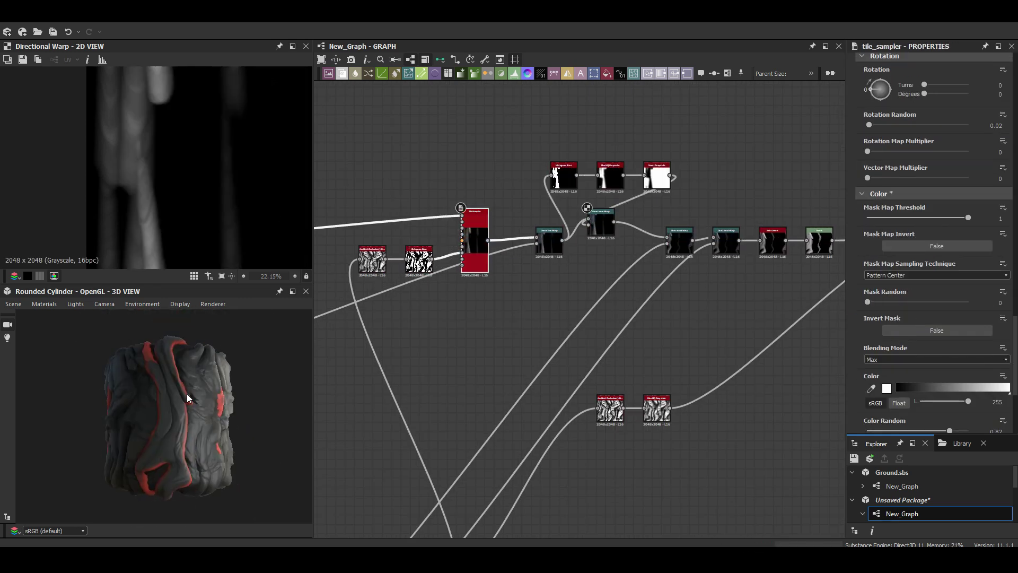
{"action": "scroll", "coordinate": [187, 398], "scroll_direction": "up", "scroll_amount": 5}
{"action": "scroll", "coordinate": [503, 315], "scroll_direction": "down", "scroll_amount": 10}
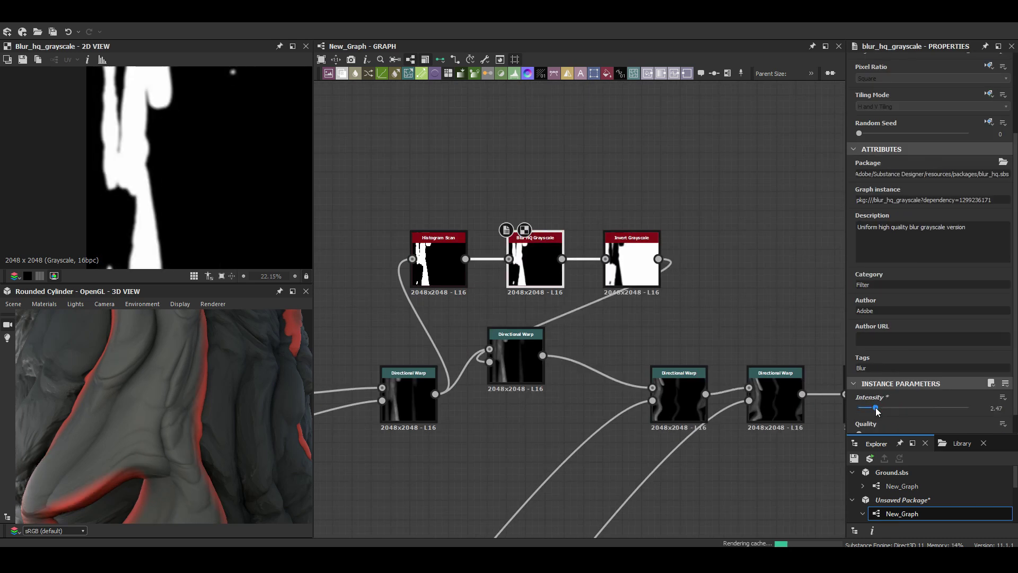
{"action": "left_click_drag", "start_coordinate": [869, 411], "coordinate": [875, 408]}
{"action": "scroll", "coordinate": [211, 409], "scroll_direction": "down", "scroll_amount": 5}
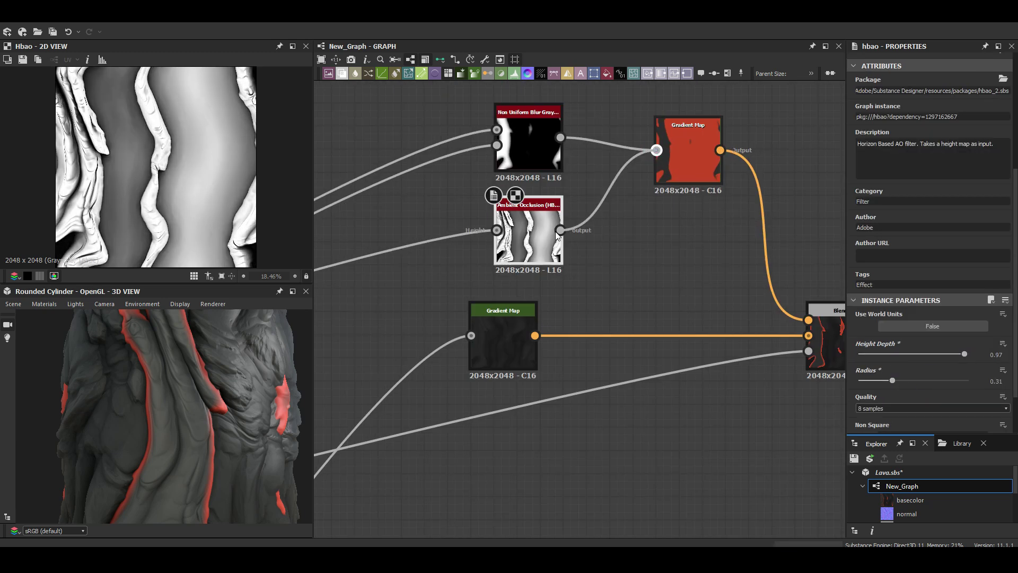
Insert a Multiply Blend before the lava Gradient Map, fed by the blurred mask and AO.
{"action": "left_click_drag", "start_coordinate": [561, 230], "coordinate": [597, 158]}
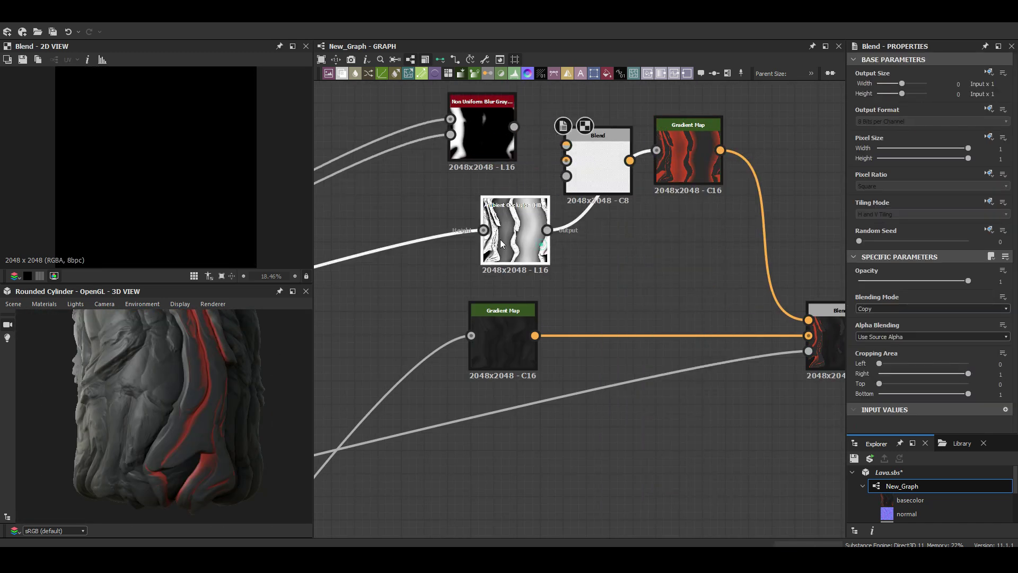
{"action": "left_click_drag", "start_coordinate": [502, 244], "coordinate": [469, 244]}
{"action": "left_click_drag", "start_coordinate": [513, 126], "coordinate": [567, 145]}
Add an output node and connect the lava Gradient Map to it as Emissive.
{"action": "scroll", "coordinate": [532, 350], "scroll_direction": "down", "scroll_amount": 5}
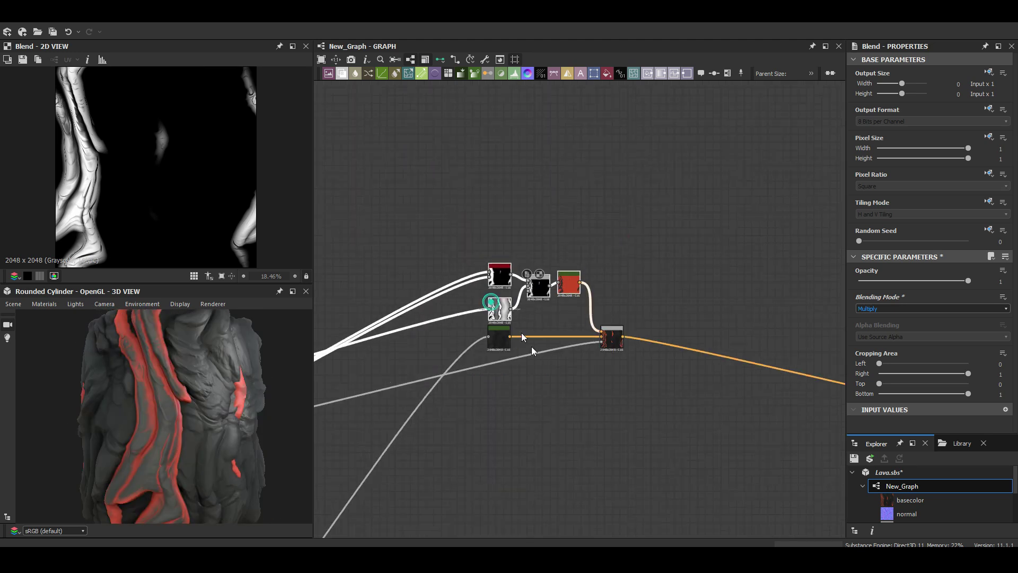
{"action": "scroll", "coordinate": [692, 387], "scroll_direction": "up", "scroll_amount": 3}
{"action": "key", "text": "ctrl+v"}
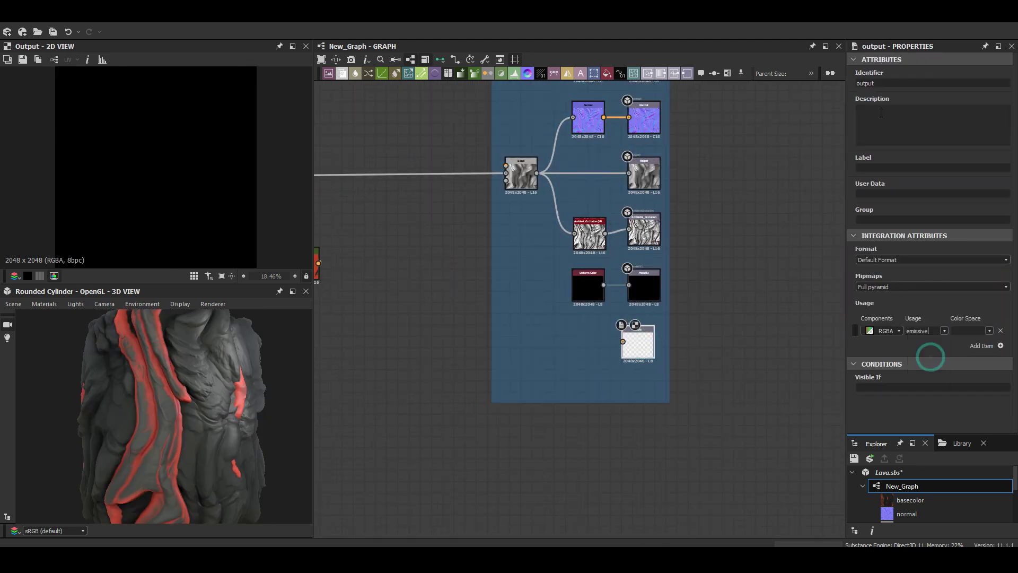
{"action": "left_click_drag", "start_coordinate": [318, 262], "coordinate": [623, 342]}
Complete the emissive link and add a red key at 0.040 in the lava gradient.
{"action": "middle_click_drag", "start_coordinate": [402, 336], "coordinate": [742, 323]}
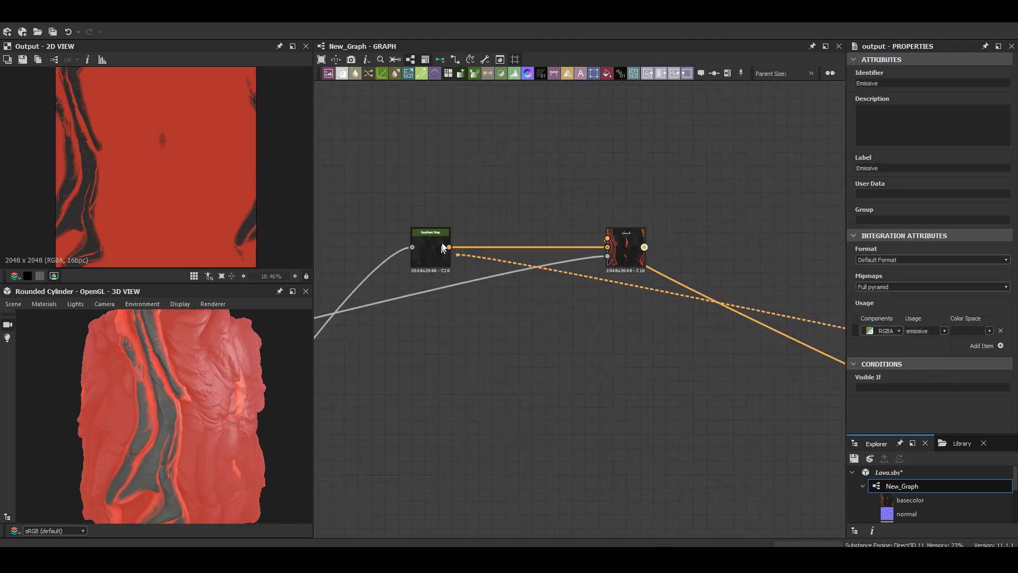
{"action": "left_click", "coordinate": [610, 249]}
{"action": "scroll", "coordinate": [573, 387], "scroll_direction": "up", "scroll_amount": 1}
{"action": "right_click", "coordinate": [574, 391]}
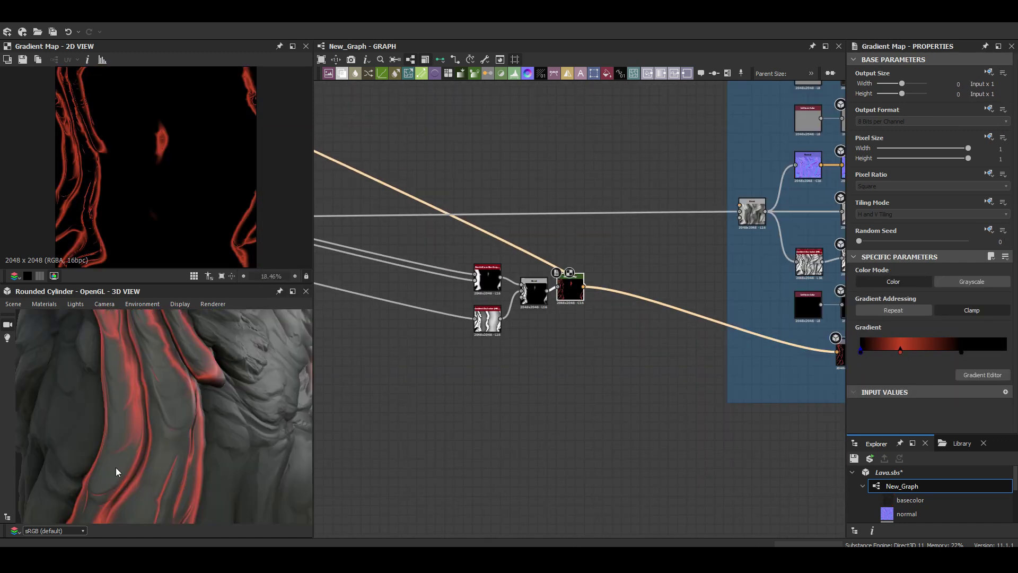
{"action": "left_click", "coordinate": [866, 351]}
{"action": "left_click", "coordinate": [526, 121]}
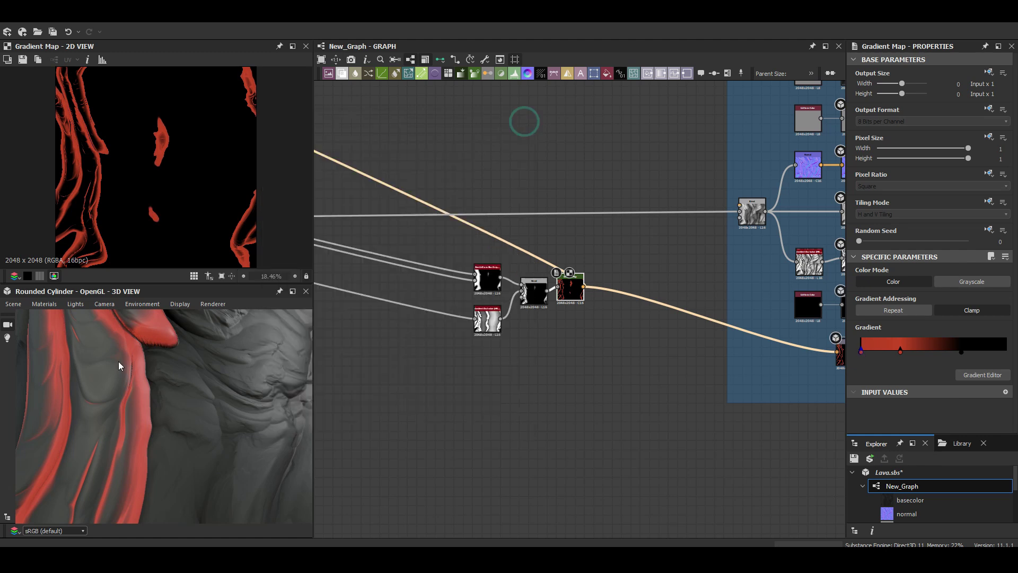
Orbit the cylinder and check a Blend node's result in the graph.
{"action": "mouse_move", "coordinate": [118, 364]}
{"action": "left_mouse_down"}
{"action": "mouse_move", "coordinate": [182, 416]}
{"action": "mouse_move", "coordinate": [202, 419]}
{"action": "left_mouse_up"}
{"action": "middle_click_drag", "start_coordinate": [536, 283], "coordinate": [514, 289]}
{"action": "scroll", "coordinate": [514, 289], "scroll_direction": "down", "scroll_amount": 3}
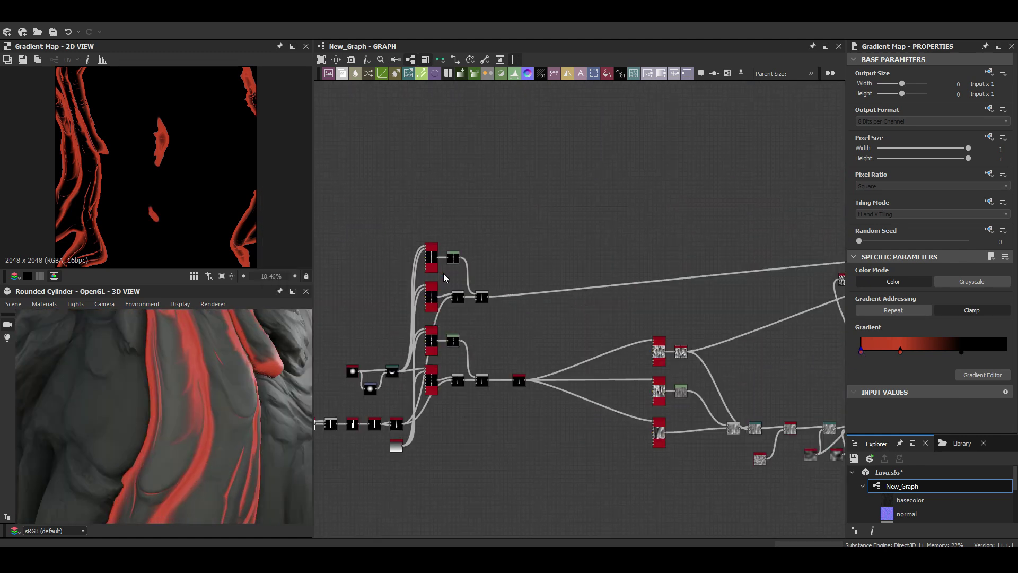
{"action": "left_click", "coordinate": [591, 270]}
{"action": "scroll", "coordinate": [843, 281], "scroll_direction": "up", "scroll_amount": 3}
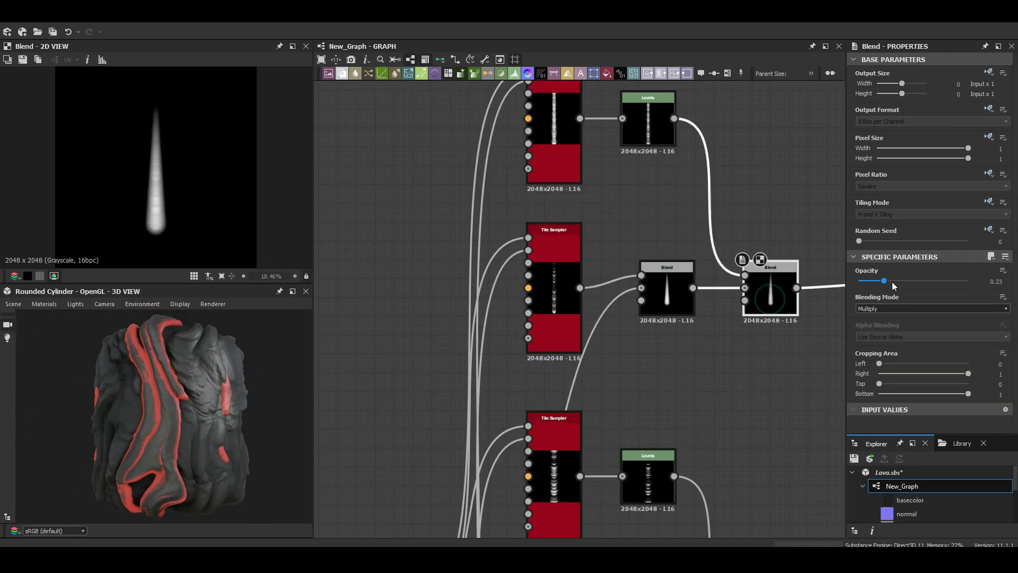
{"action": "scroll", "coordinate": [716, 223], "scroll_direction": "down", "scroll_amount": 2}
{"action": "scroll", "coordinate": [666, 238], "scroll_direction": "down", "scroll_amount": 3}
{"action": "left_click", "coordinate": [666, 238]}
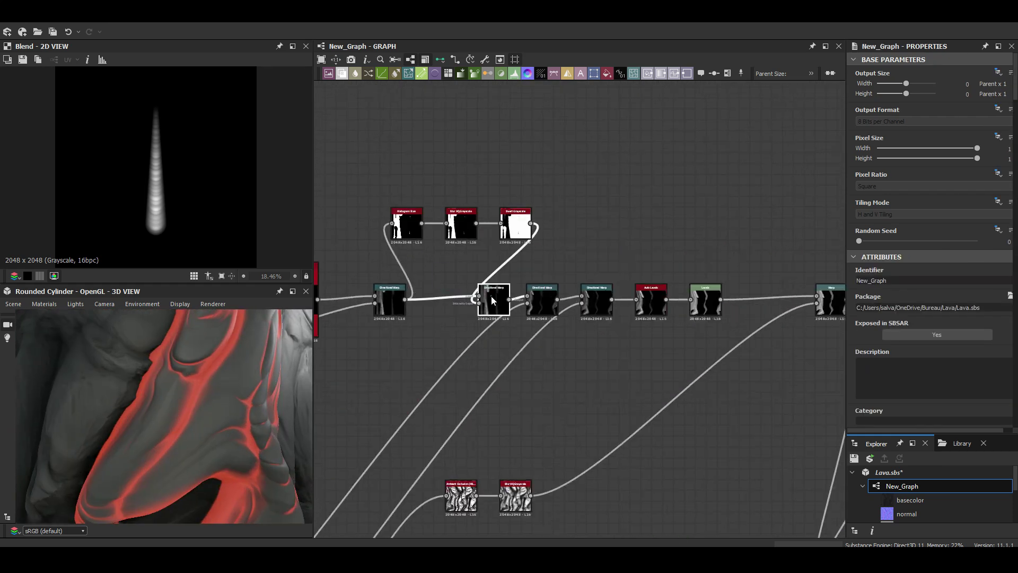
Preview the Directional Warp, inverted seam mask and blurred seam mask outputs.
{"action": "double_click", "coordinate": [493, 300]}
{"action": "double_click", "coordinate": [515, 225]}
{"action": "double_click", "coordinate": [461, 225]}
{"action": "scroll", "coordinate": [335, 407], "scroll_direction": "down", "scroll_amount": 3}
{"action": "left_click_drag", "start_coordinate": [249, 402], "coordinate": [216, 396]}
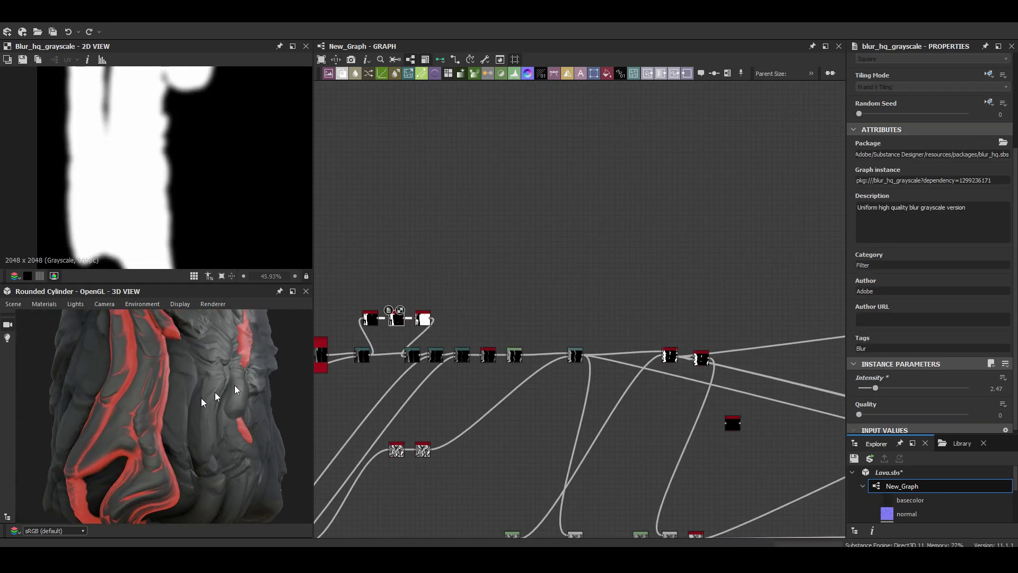
{"action": "scroll", "coordinate": [205, 409], "scroll_direction": "up", "scroll_amount": 3}
{"action": "scroll", "coordinate": [204, 409], "scroll_direction": "up", "scroll_amount": 3}
Widen the seam mask blur to 3.79, then preview and reposition the ambient occlusion node.
{"action": "left_click_drag", "start_coordinate": [875, 383], "coordinate": [884, 388]}
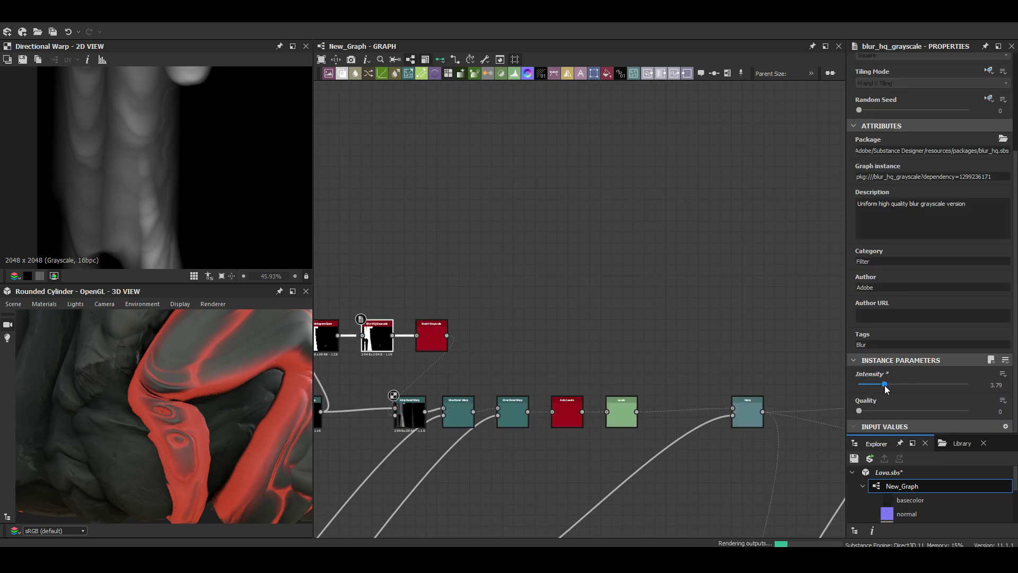
{"action": "left_click", "coordinate": [409, 412]}
{"action": "mouse_move", "coordinate": [224, 427]}
{"action": "left_mouse_down"}
{"action": "mouse_move", "coordinate": [200, 433]}
{"action": "mouse_move", "coordinate": [228, 408]}
{"action": "left_mouse_up"}
{"action": "scroll", "coordinate": [415, 313], "scroll_direction": "down", "scroll_amount": 3}
{"action": "double_click", "coordinate": [700, 339]}
{"action": "scroll", "coordinate": [546, 281], "scroll_direction": "up", "scroll_amount": 3}
{"action": "left_click_drag", "start_coordinate": [538, 285], "coordinate": [507, 285]}
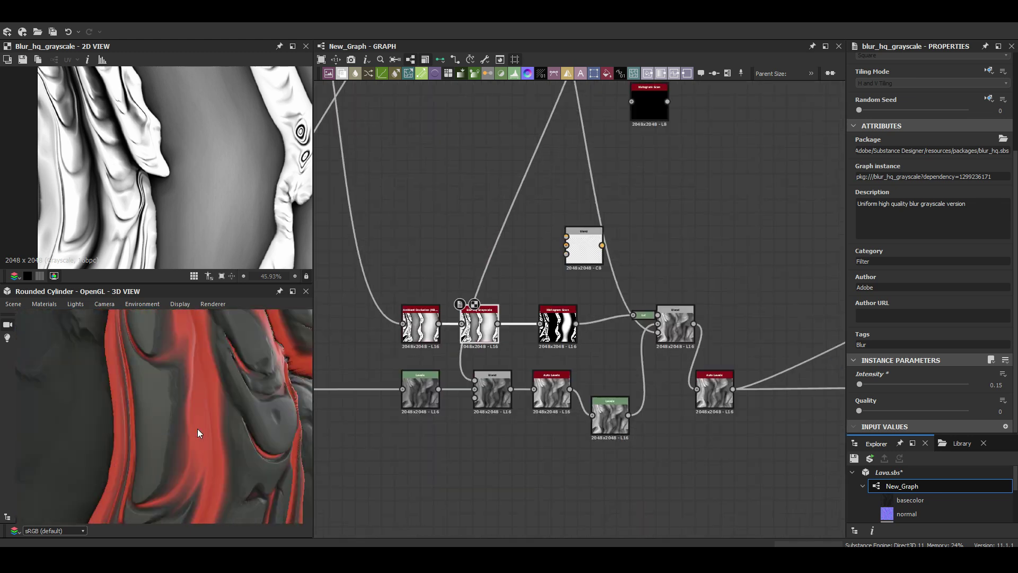
Re-seed the tile sampler strokes, tighten the seam Levels, and set noise roughness to 0.28.
{"action": "left_click_drag", "start_coordinate": [197, 429], "coordinate": [183, 418]}
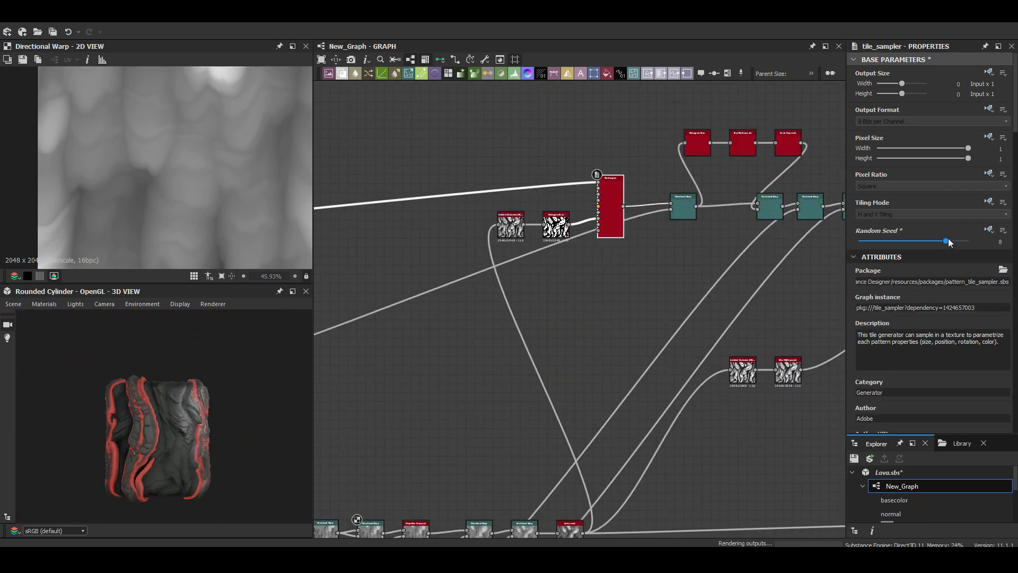
{"action": "left_click_drag", "start_coordinate": [903, 239], "coordinate": [891, 241]}
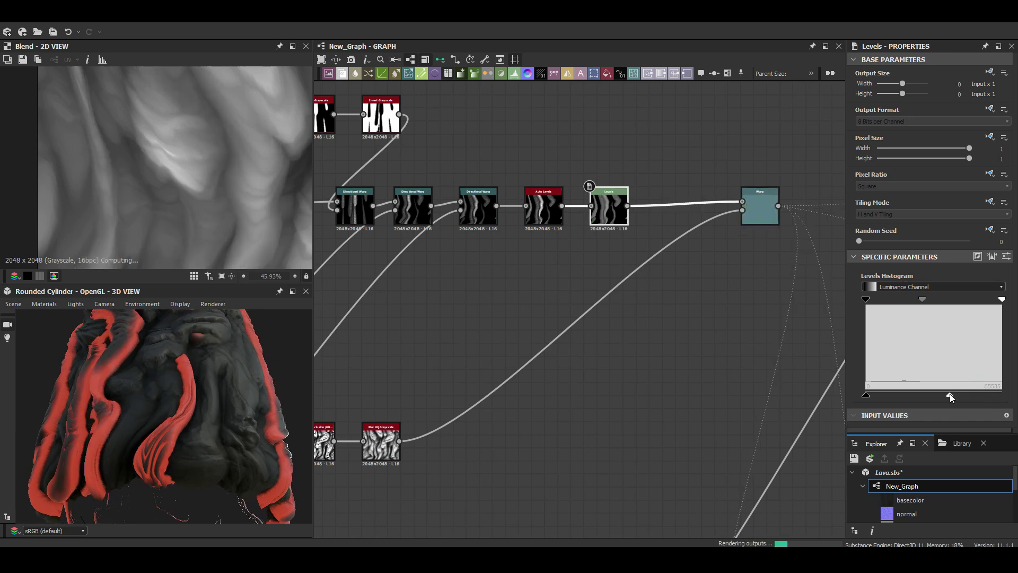
{"action": "left_click_drag", "start_coordinate": [138, 414], "coordinate": [167, 395]}
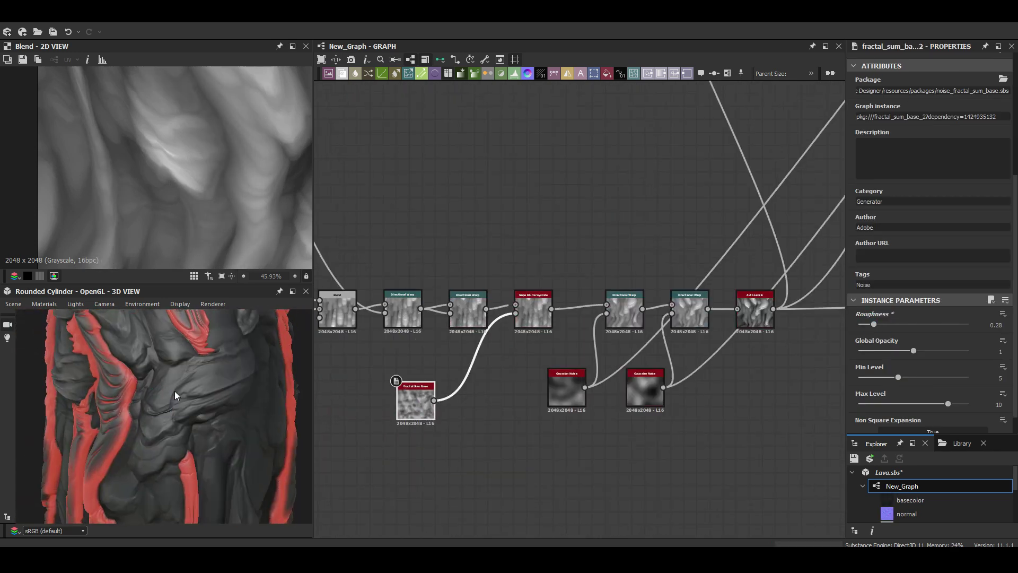
{"action": "left_click_drag", "start_coordinate": [175, 397], "coordinate": [173, 423]}
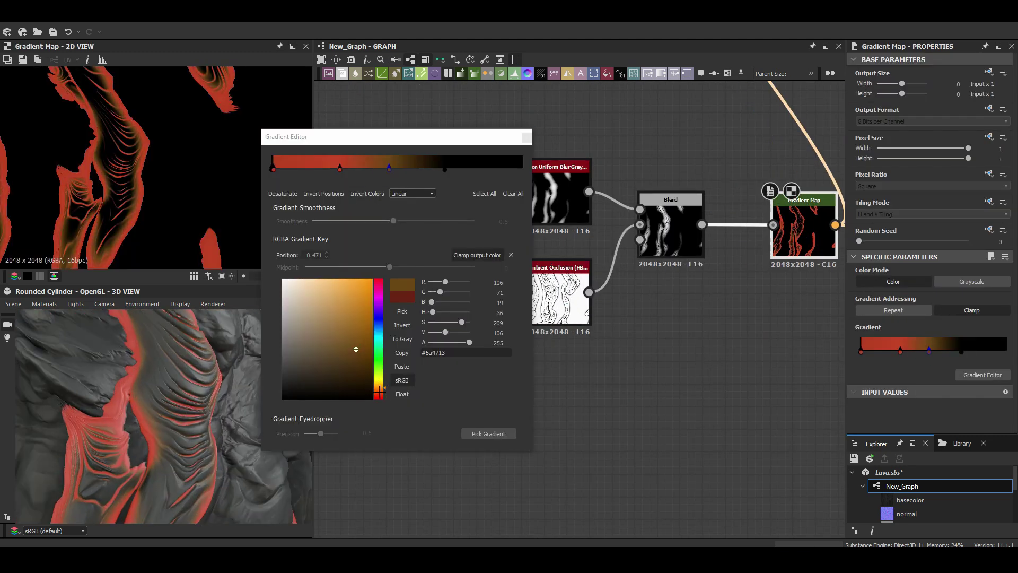
Slide a red gradient key right and recolour the starting key burnt orange (#9b5a34).
{"action": "mouse_move", "coordinate": [329, 168]}
{"action": "left_mouse_down"}
{"action": "mouse_move", "coordinate": [389, 168]}
{"action": "mouse_move", "coordinate": [306, 168]}
{"action": "left_mouse_up"}
{"action": "left_click", "coordinate": [272, 169]}
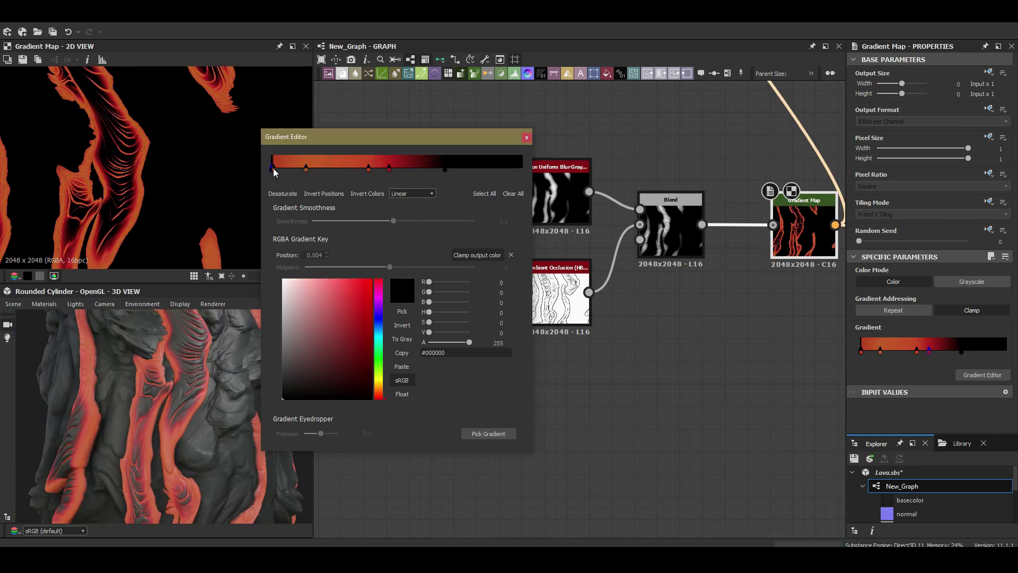
{"action": "left_click", "coordinate": [271, 164]}
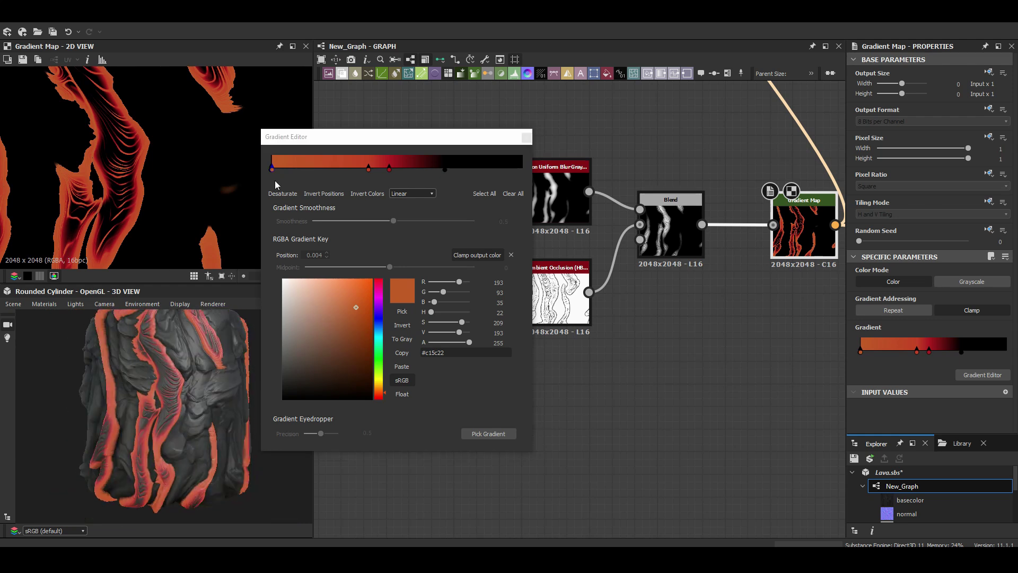
{"action": "left_click_drag", "start_coordinate": [342, 309], "coordinate": [356, 313]}
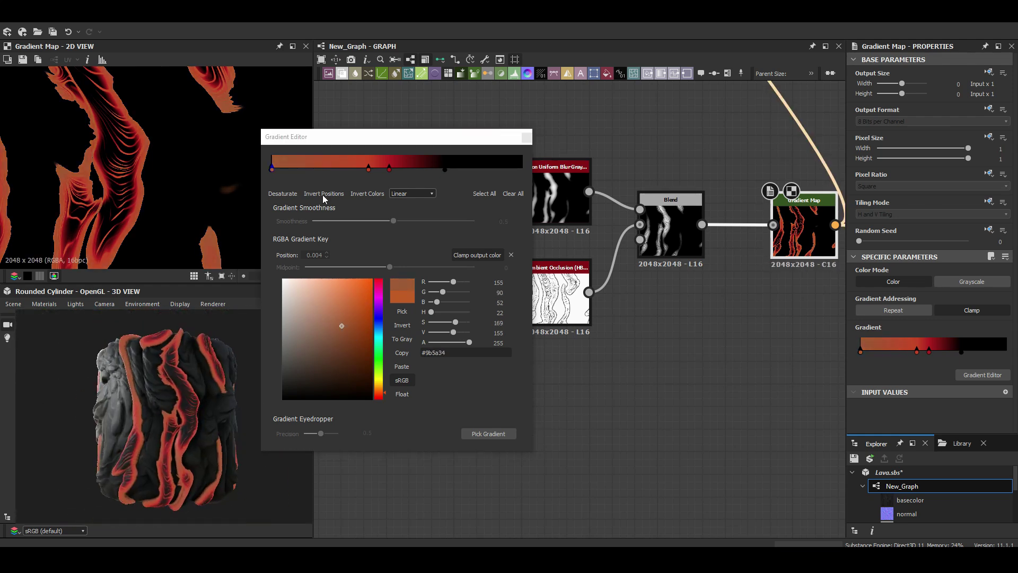
Add a Directional Warp node to the graph.
{"action": "left_click", "coordinate": [196, 387]}
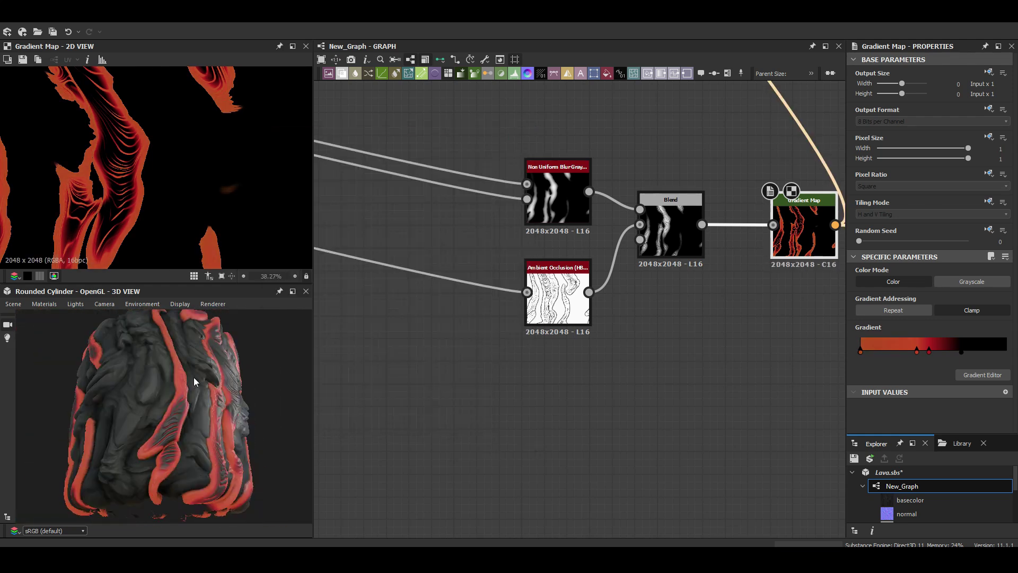
{"action": "scroll", "coordinate": [624, 298], "scroll_direction": "down", "scroll_amount": 4}
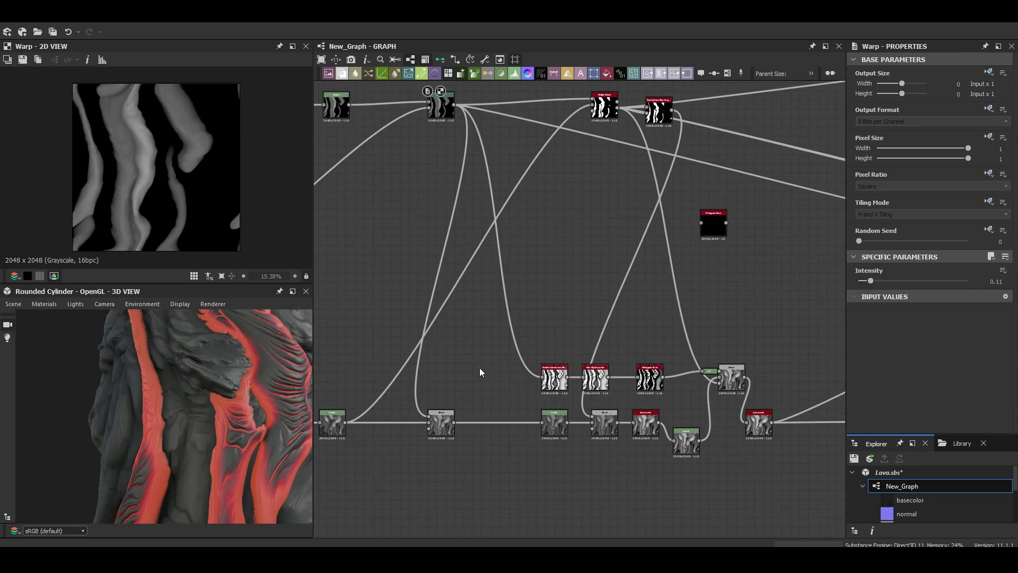
{"action": "double_click", "coordinate": [659, 110]}
{"action": "middle_click_drag", "start_coordinate": [574, 322], "coordinate": [467, 312]}
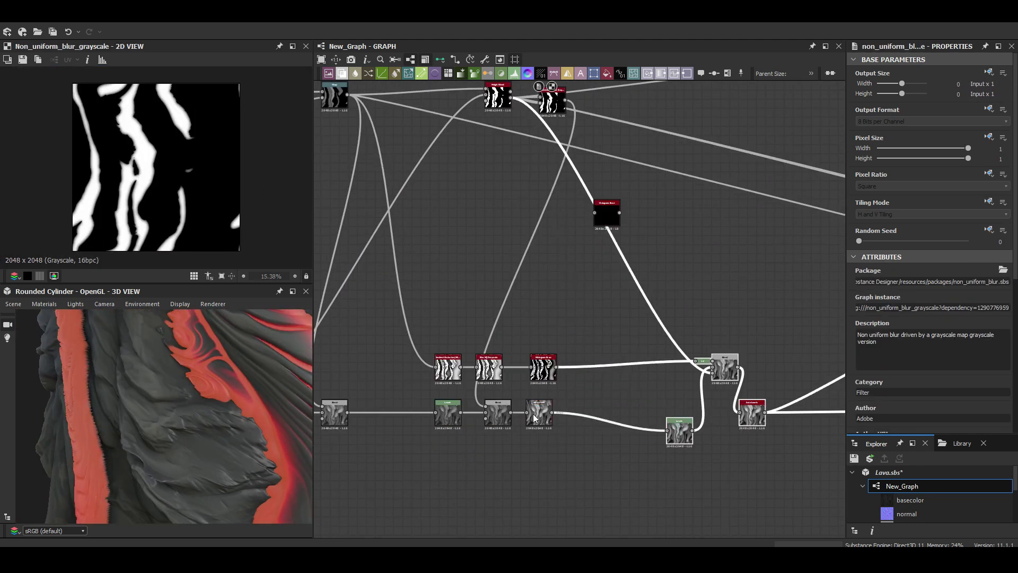
{"action": "key", "text": "space"}
{"action": "left_click", "coordinate": [509, 294]}
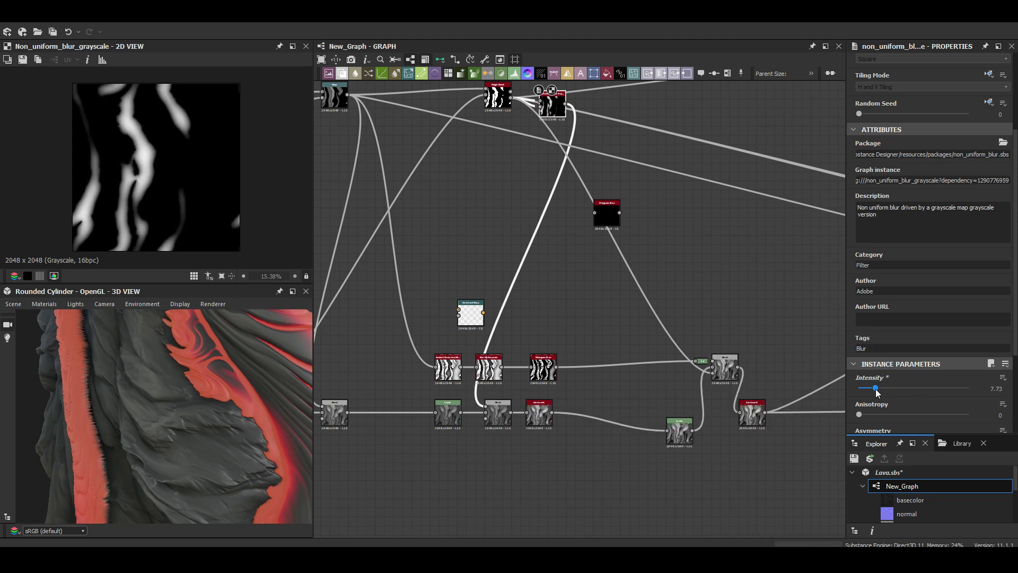
Lower the Directional Warp intensity, wire it into the rock chain, and preview its output.
{"action": "left_click_drag", "start_coordinate": [864, 390], "coordinate": [861, 389]}
{"action": "mouse_move", "coordinate": [549, 270]}
{"action": "middle_mouse_down"}
{"action": "mouse_move", "coordinate": [545, 325]}
{"action": "mouse_move", "coordinate": [435, 371]}
{"action": "middle_mouse_up"}
{"action": "left_click", "coordinate": [544, 291]}
{"action": "scroll", "coordinate": [414, 426], "scroll_direction": "up", "scroll_amount": 3}
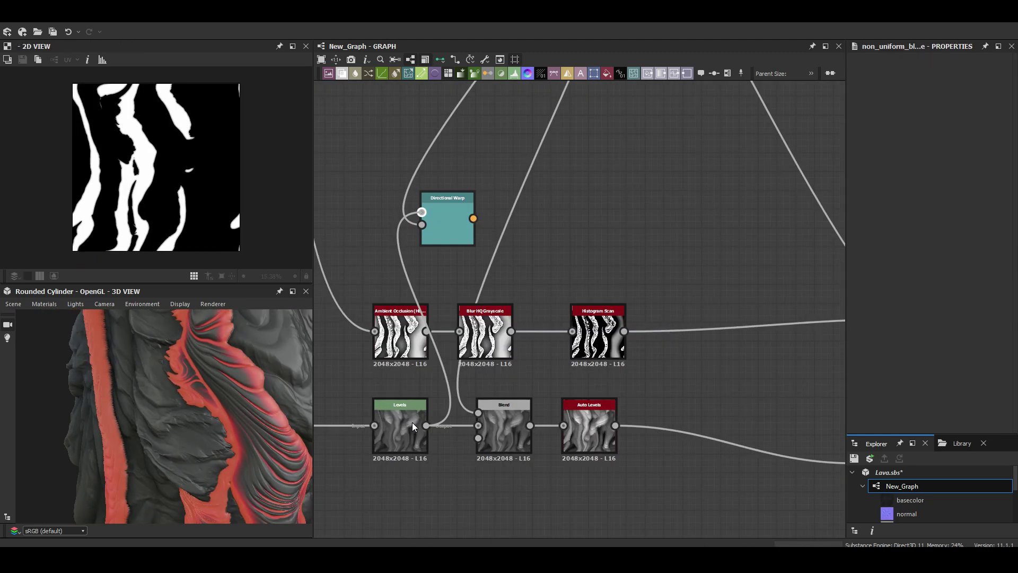
{"action": "scroll", "coordinate": [414, 426], "scroll_direction": "down", "scroll_amount": 3}
{"action": "double_click", "coordinate": [434, 283]}
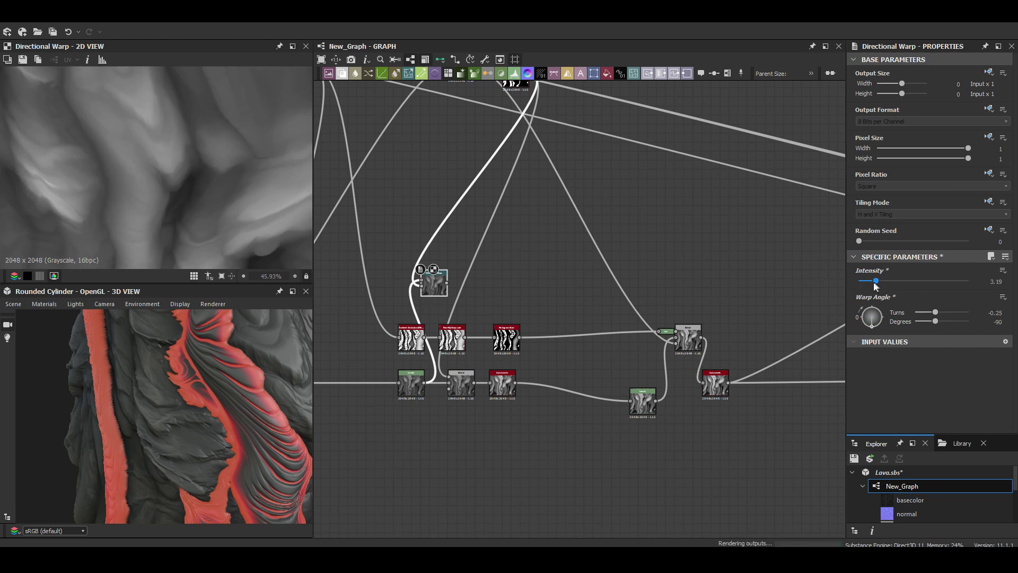
Insert a Warp node above the Directional Warp and test a Levels-to-Blend link, undoing it.
{"action": "left_click_drag", "start_coordinate": [875, 280], "coordinate": [884, 284]}
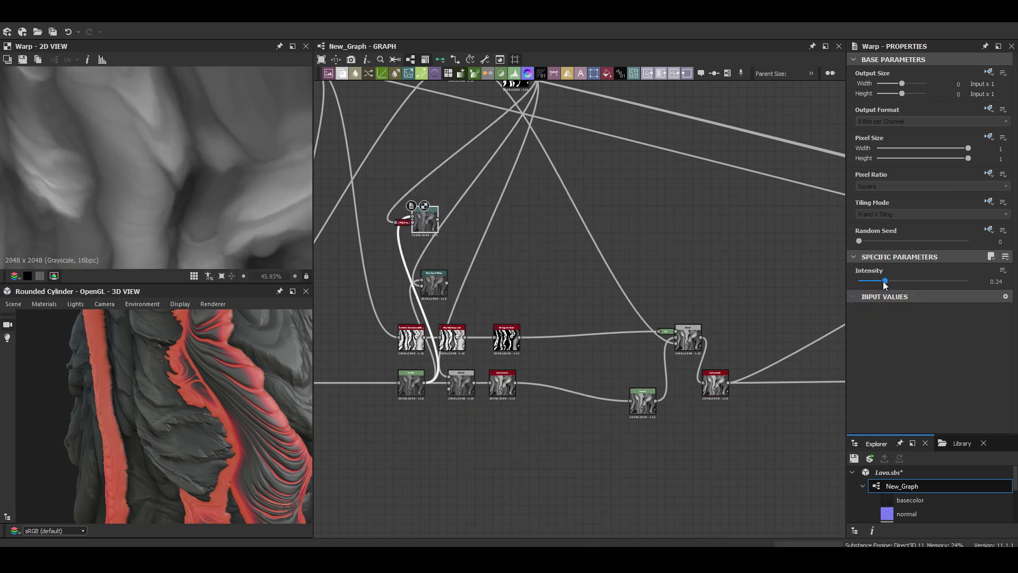
{"action": "scroll", "coordinate": [899, 320], "scroll_direction": "down", "scroll_amount": 3}
{"action": "left_click", "coordinate": [425, 220]}
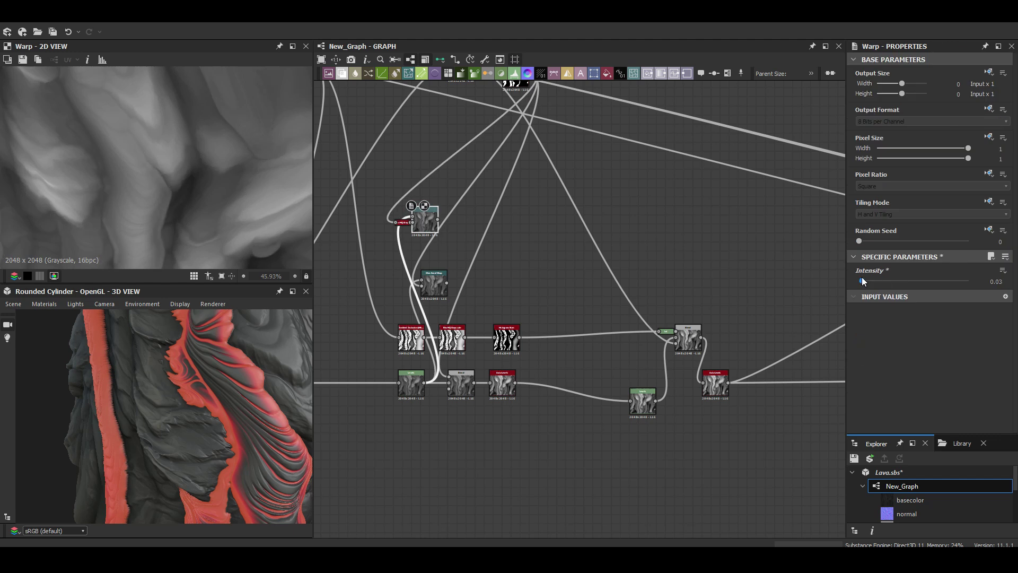
{"action": "scroll", "coordinate": [451, 275], "scroll_direction": "up", "scroll_amount": 2}
{"action": "left_click", "coordinate": [582, 430]}
{"action": "key", "text": "ctrl+z"}
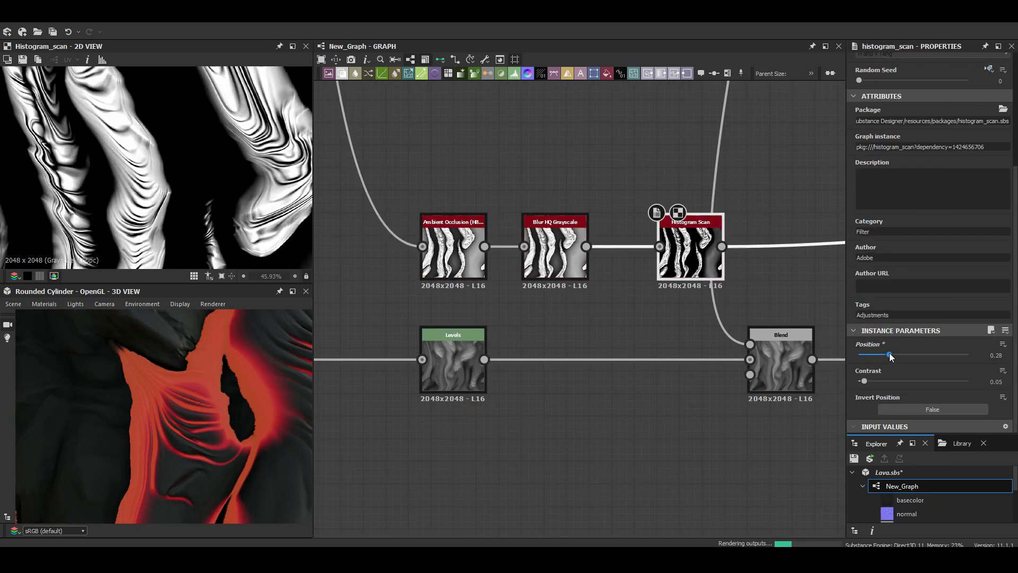
Lower Histogram Scan Position, set its Contrast to 0.18, and feed the Warp output into it.
{"action": "left_click_drag", "start_coordinate": [889, 352], "coordinate": [864, 354]}
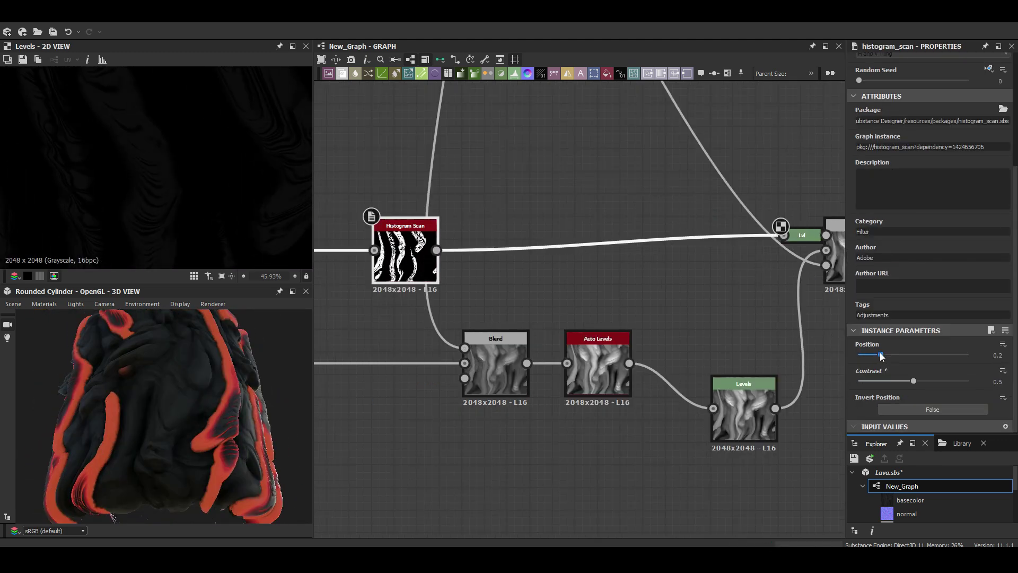
{"action": "left_click", "coordinate": [878, 381]}
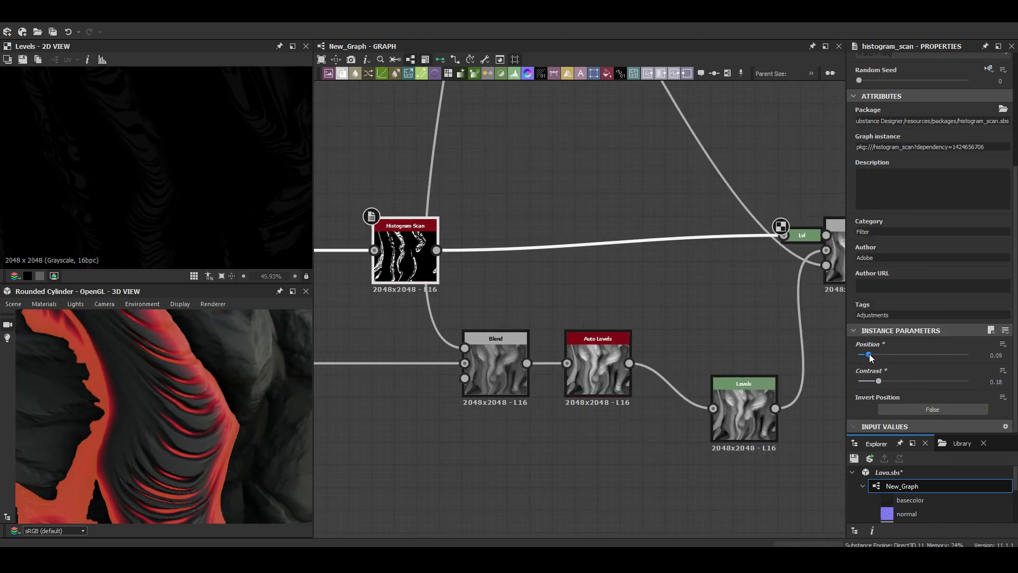
{"action": "scroll", "coordinate": [668, 357], "scroll_direction": "down", "scroll_amount": 5}
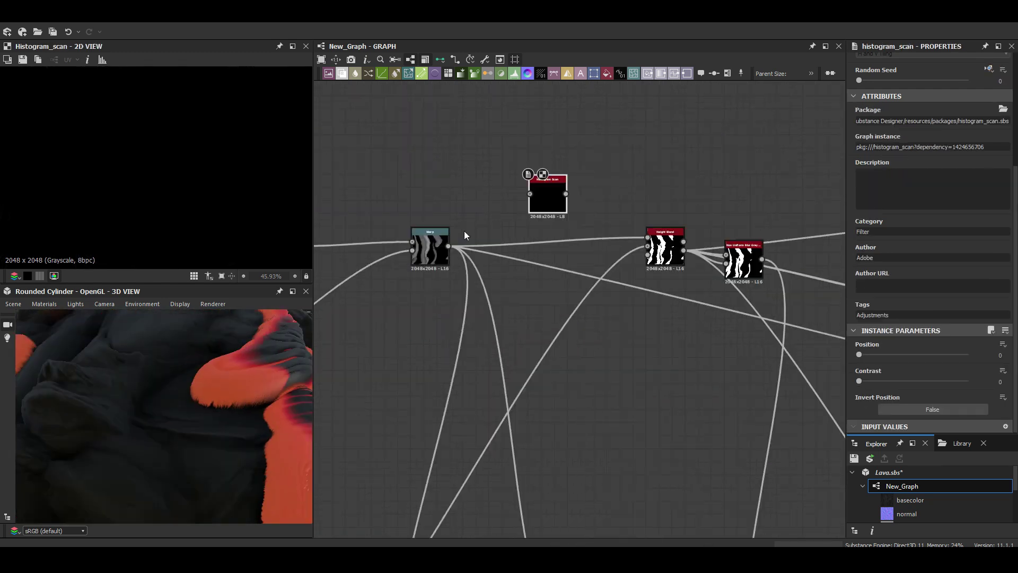
{"action": "left_click_drag", "start_coordinate": [448, 246], "coordinate": [529, 194]}
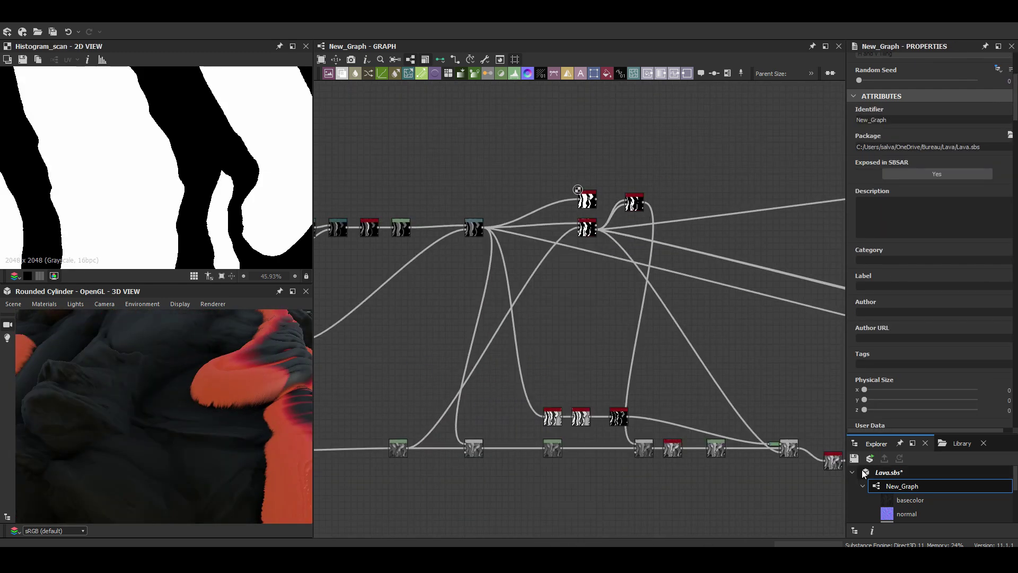
{"action": "left_click", "coordinate": [398, 449]}
{"action": "scroll", "coordinate": [426, 444], "scroll_direction": "up", "scroll_amount": 3}
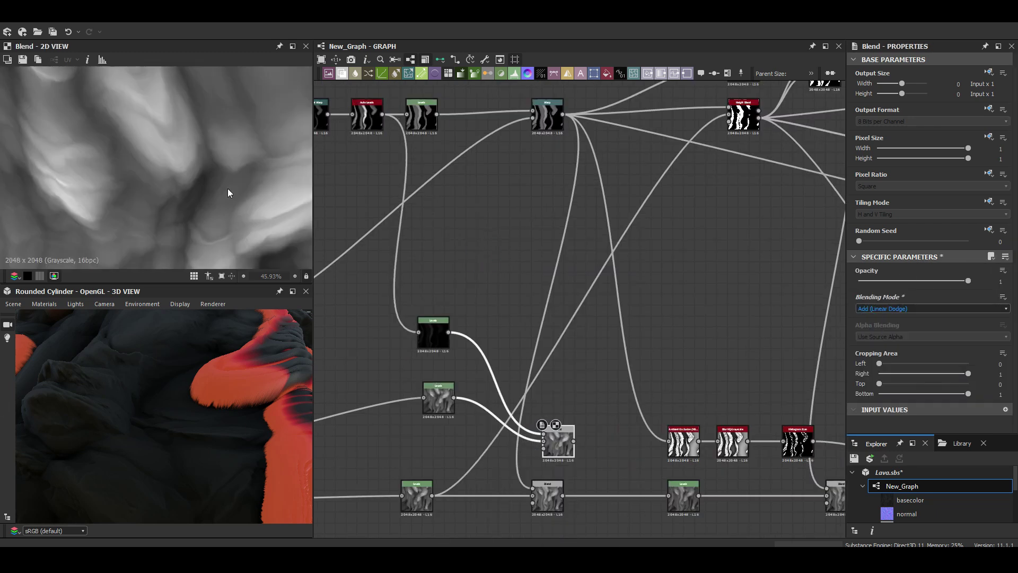
Add a Non Uniform Blur Grayscale node from the node search.
{"action": "key", "text": "space"}
{"action": "left_click", "coordinate": [504, 278]}
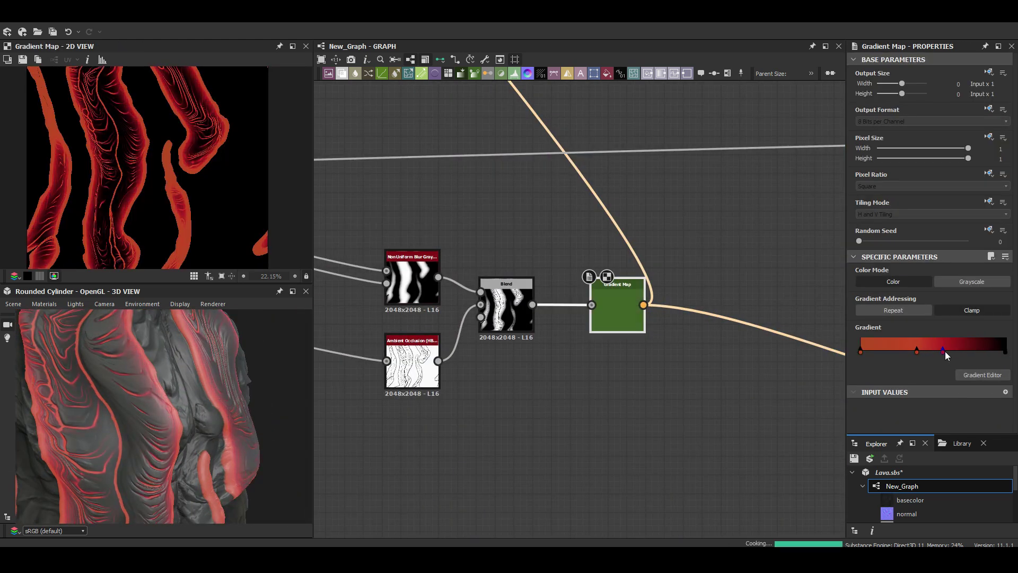
{"action": "scroll", "coordinate": [238, 423], "scroll_direction": "down", "scroll_amount": 3}
{"action": "scroll", "coordinate": [160, 421], "scroll_direction": "up", "scroll_amount": 3}
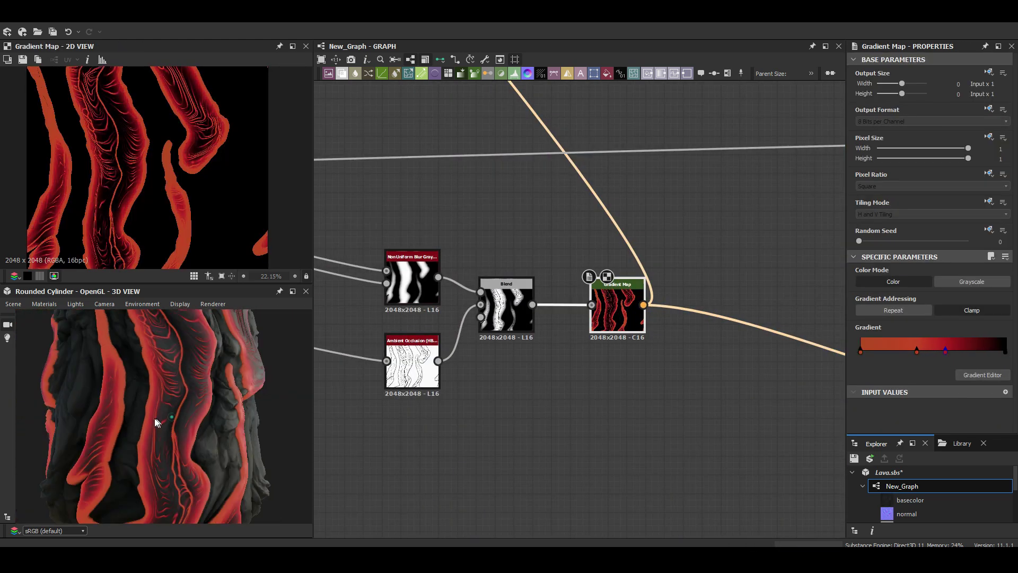
{"action": "scroll", "coordinate": [394, 344], "scroll_direction": "down", "scroll_amount": 6}
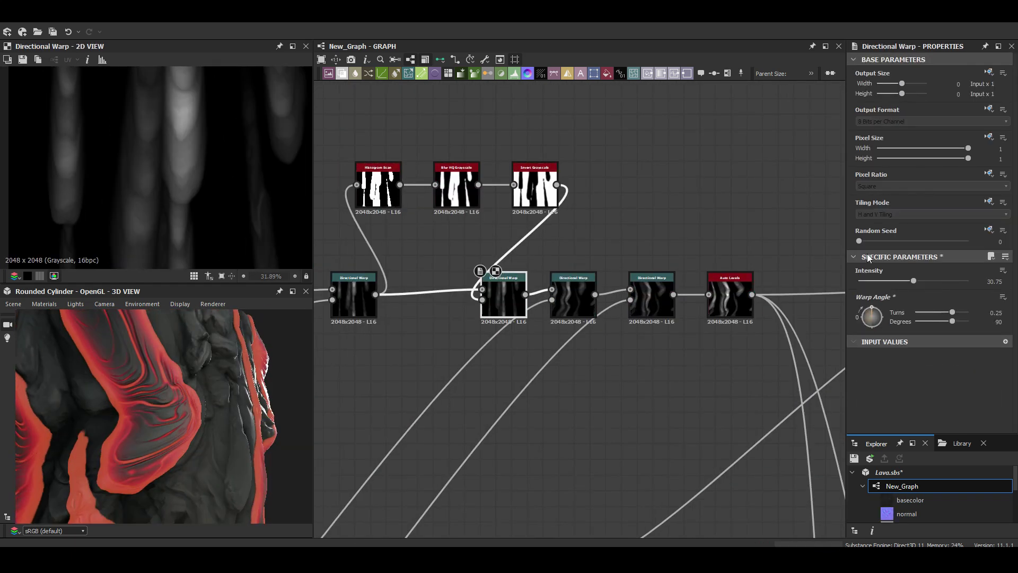
{"action": "scroll", "coordinate": [224, 383], "scroll_direction": "down", "scroll_amount": 5}
{"action": "scroll", "coordinate": [152, 420], "scroll_direction": "up", "scroll_amount": 5}
{"action": "scroll", "coordinate": [305, 424], "scroll_direction": "down", "scroll_amount": 5}
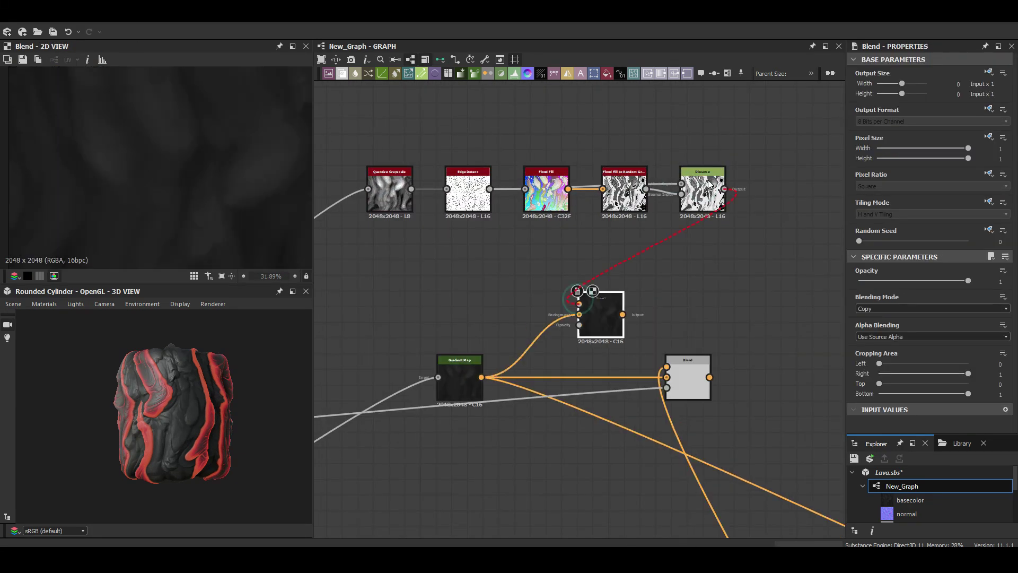
Wire the Distance output into the new Blend and raise Histogram Scan Position to 0.32.
{"action": "left_click_drag", "start_coordinate": [881, 280], "coordinate": [855, 279]}
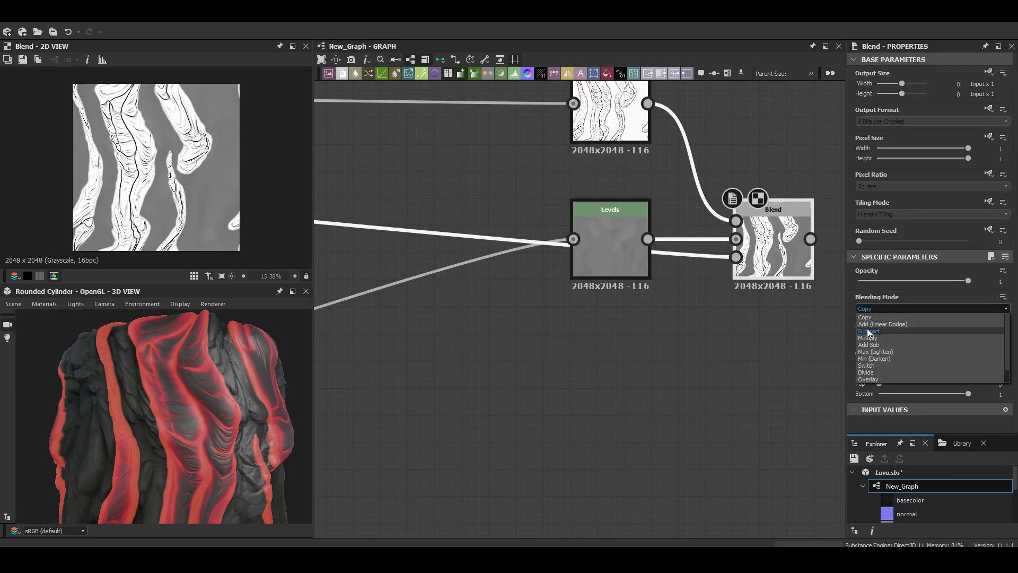
{"action": "left_click", "coordinate": [761, 333]}
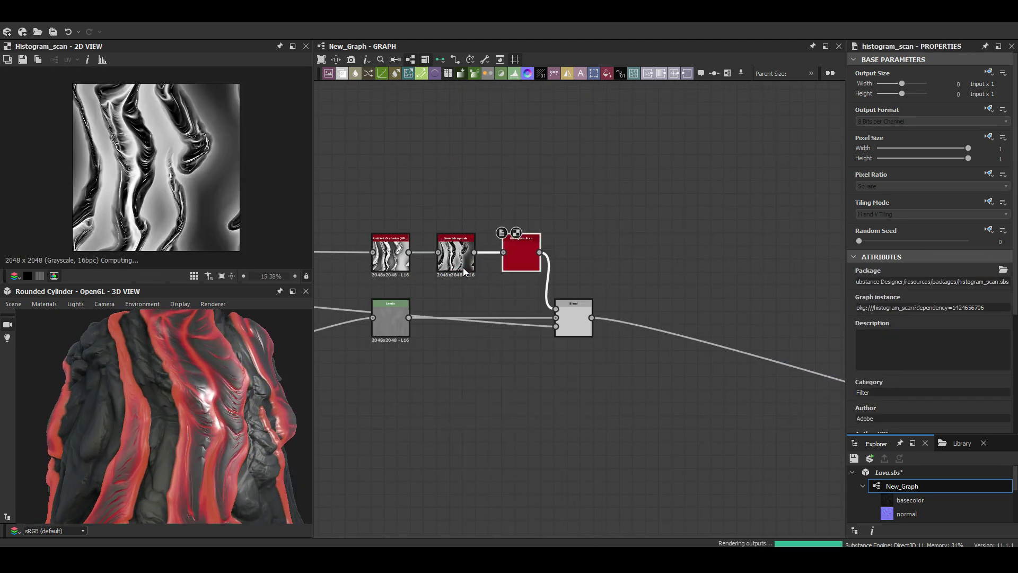
{"action": "left_click", "coordinate": [891, 356]}
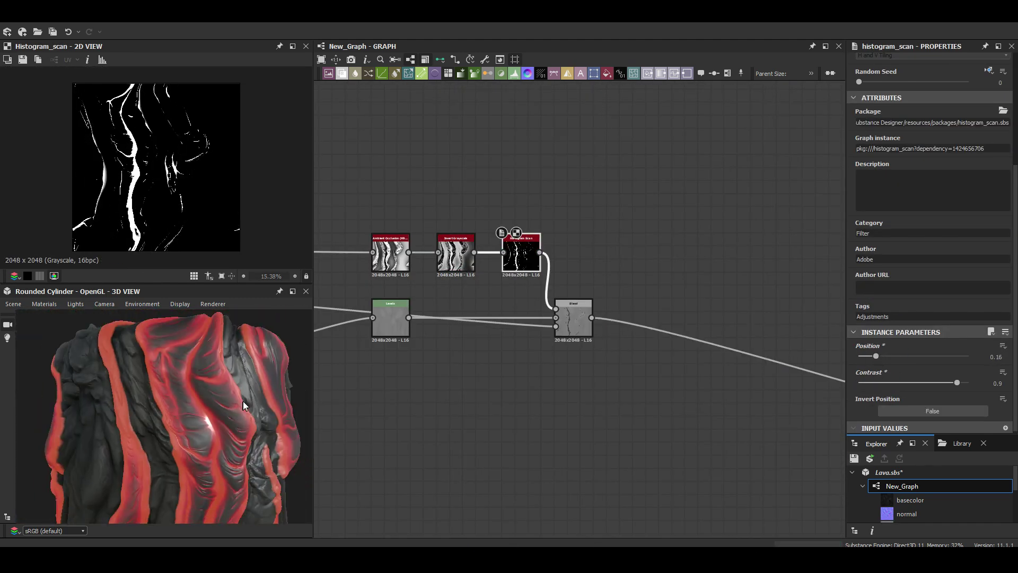
{"action": "left_click_drag", "start_coordinate": [877, 355], "coordinate": [901, 358]}
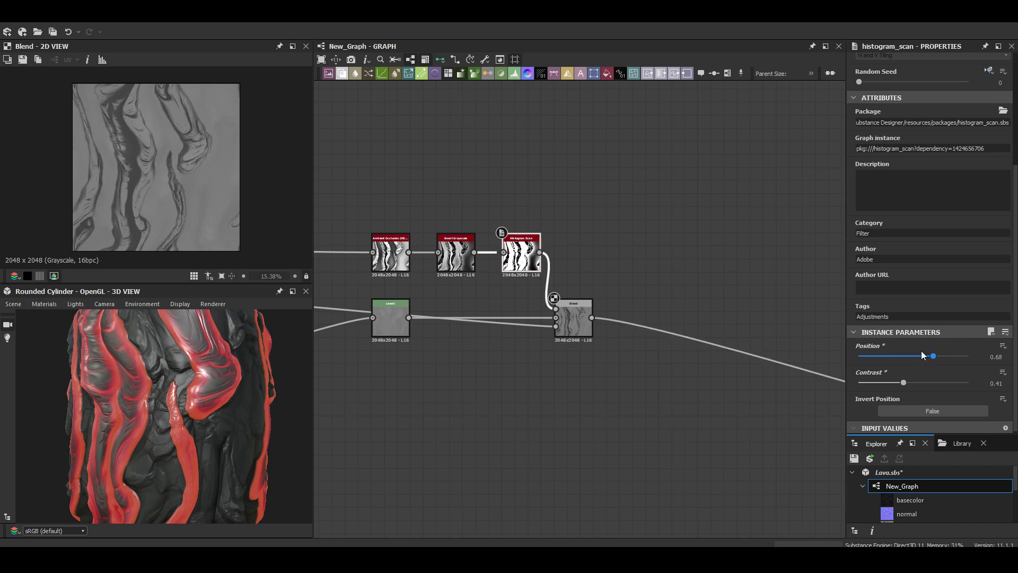
Select the ambient occlusion node for its Radius and orbit the cylinder to check the silhouette.
{"action": "left_click", "coordinate": [913, 323]}
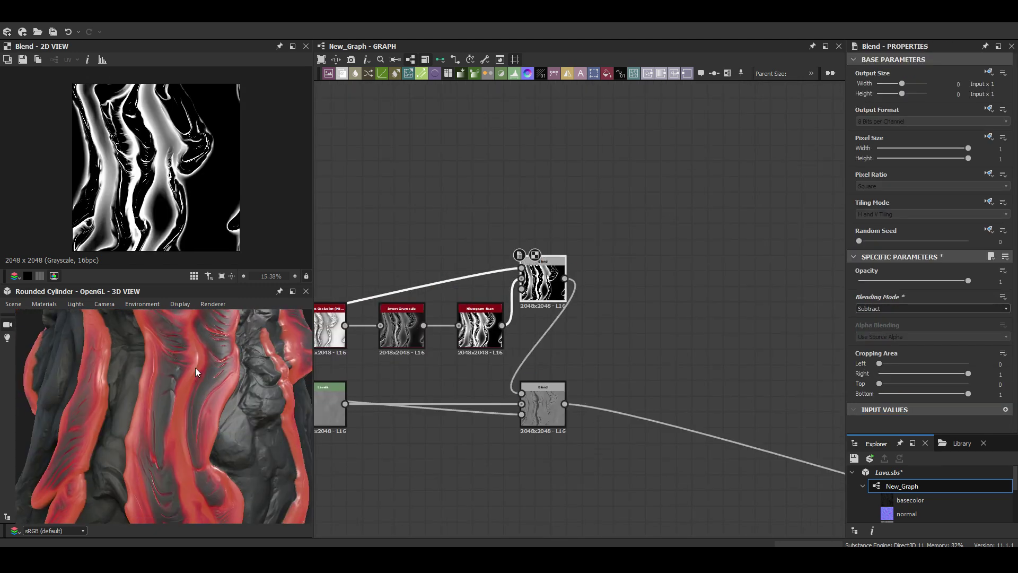
{"action": "left_click_drag", "start_coordinate": [195, 369], "coordinate": [246, 389]}
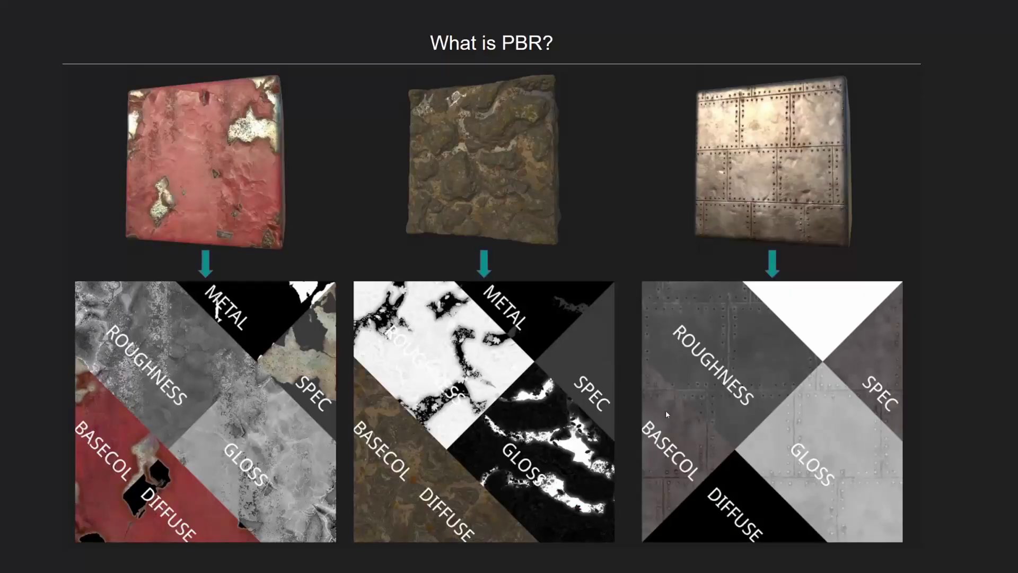
{"action": "left_click", "coordinate": [372, 332]}
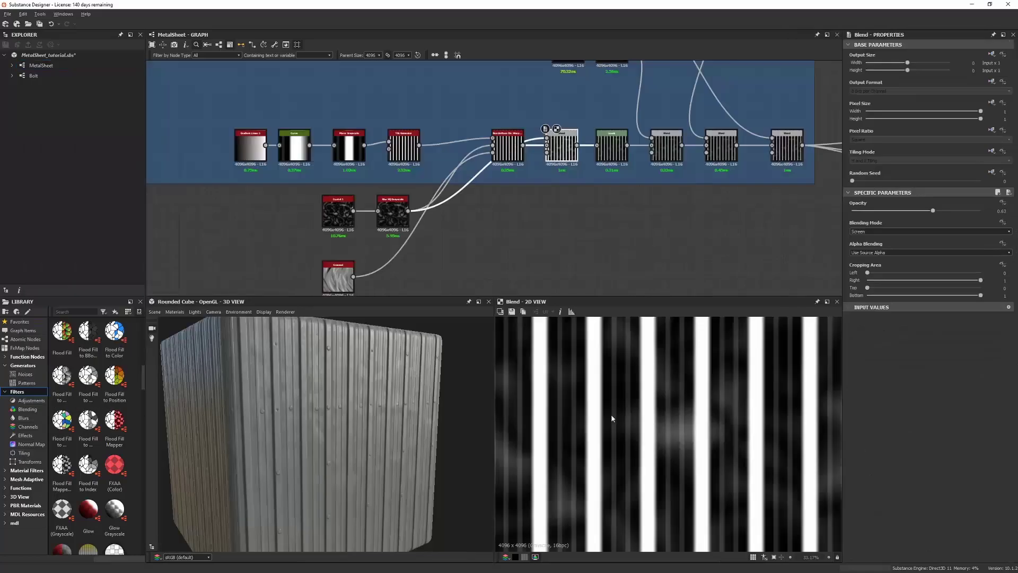
Switch the 3D view to the Default material, rotate the cube, and search nodes for 'Scan'.
{"action": "scroll", "coordinate": [345, 413], "scroll_direction": "up", "scroll_amount": 3}
{"action": "scroll", "coordinate": [342, 424], "scroll_direction": "up", "scroll_amount": 3}
{"action": "scroll", "coordinate": [340, 434], "scroll_direction": "up", "scroll_amount": 3}
{"action": "left_click", "coordinate": [175, 311]}
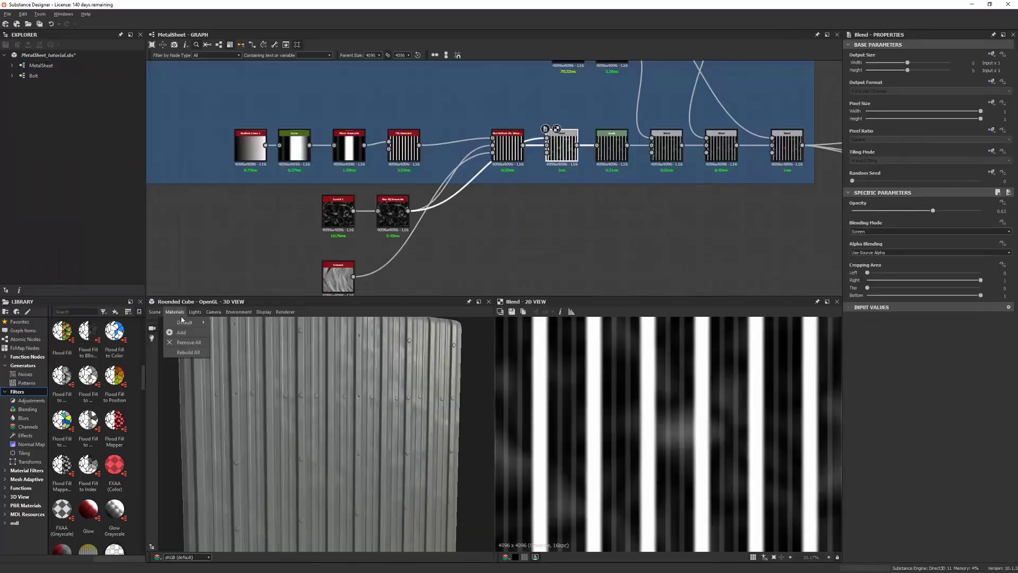
{"action": "left_click", "coordinate": [191, 326]}
{"action": "scroll", "coordinate": [339, 382], "scroll_direction": "down", "scroll_amount": 3}
{"action": "left_click_drag", "start_coordinate": [328, 381], "coordinate": [359, 364]}
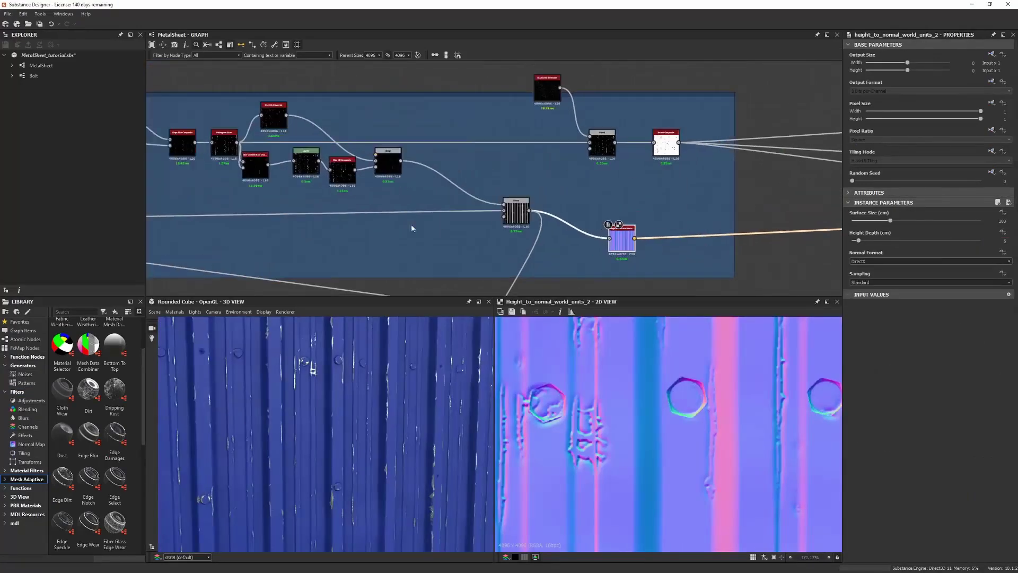
{"action": "key", "text": "space"}
{"action": "type", "text": "Scan"}
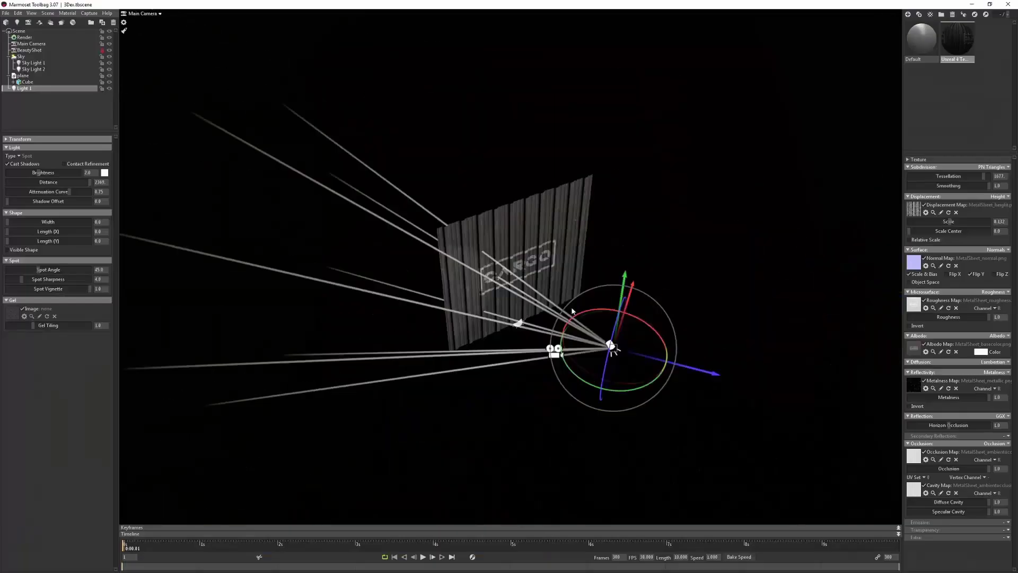
{"action": "left_click_drag", "start_coordinate": [877, 280], "coordinate": [669, 222]}
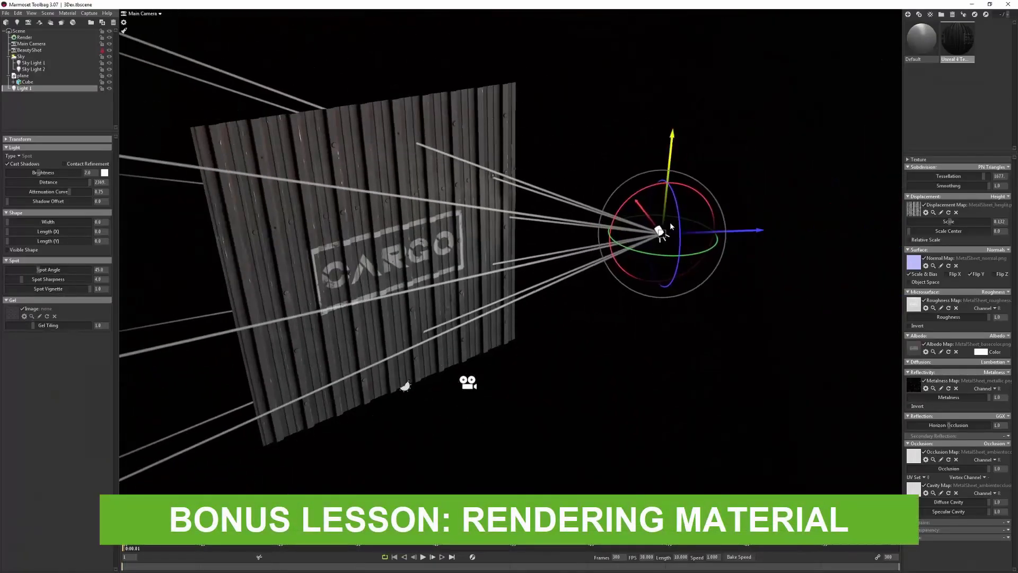